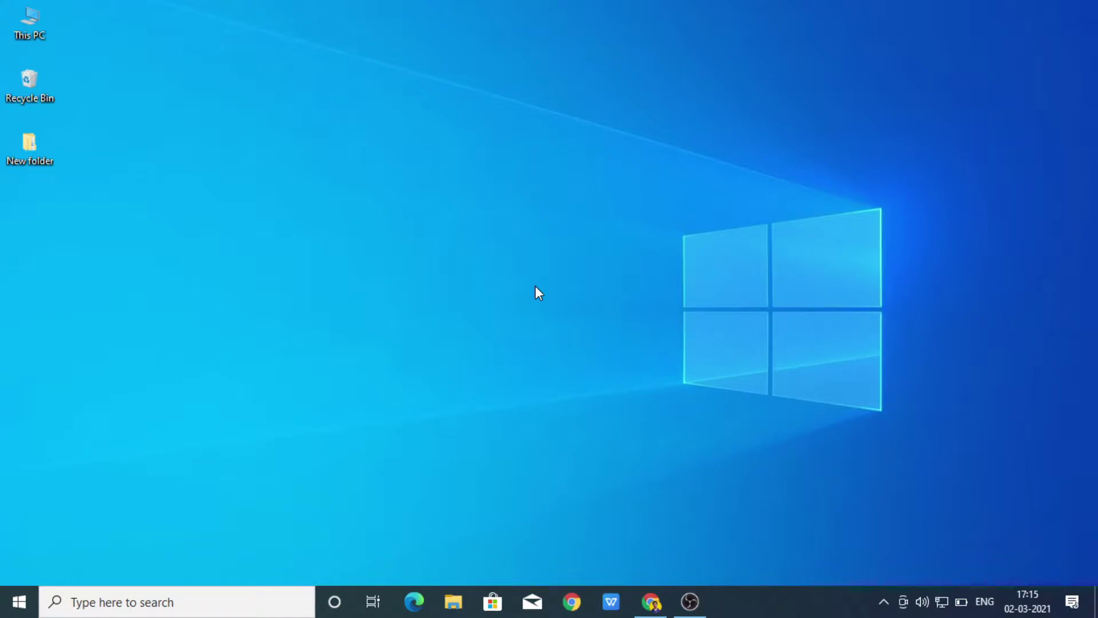
Step: Switch to Chrome and open the Windows download page on the official Audacity website from the Google results
{"action": "left_click", "coordinate": [651, 601]}
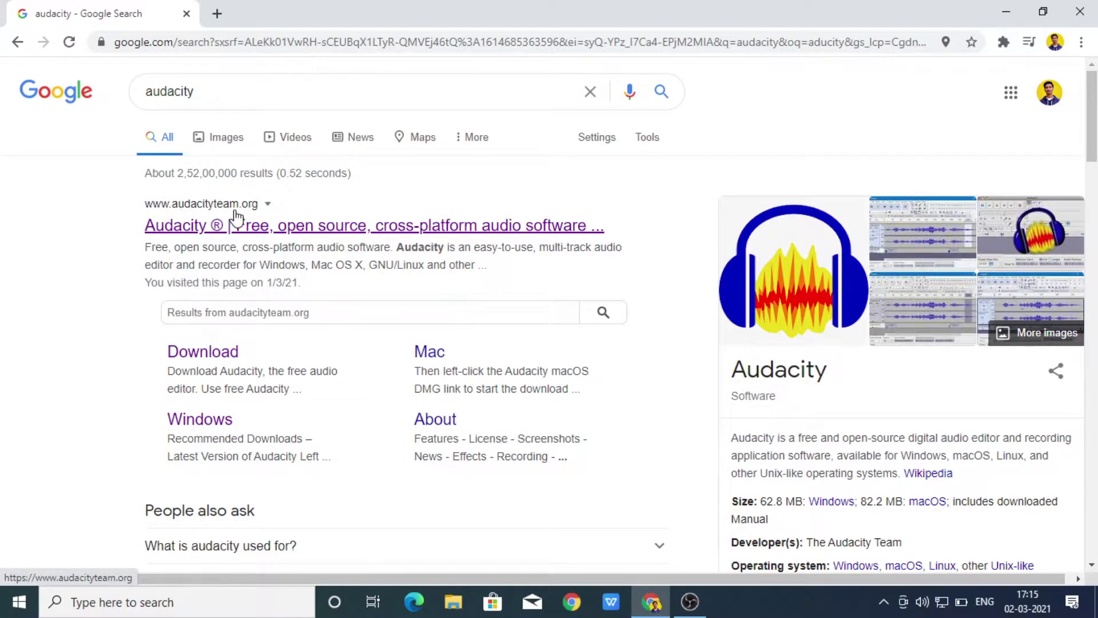
{"action": "left_click", "coordinate": [273, 226]}
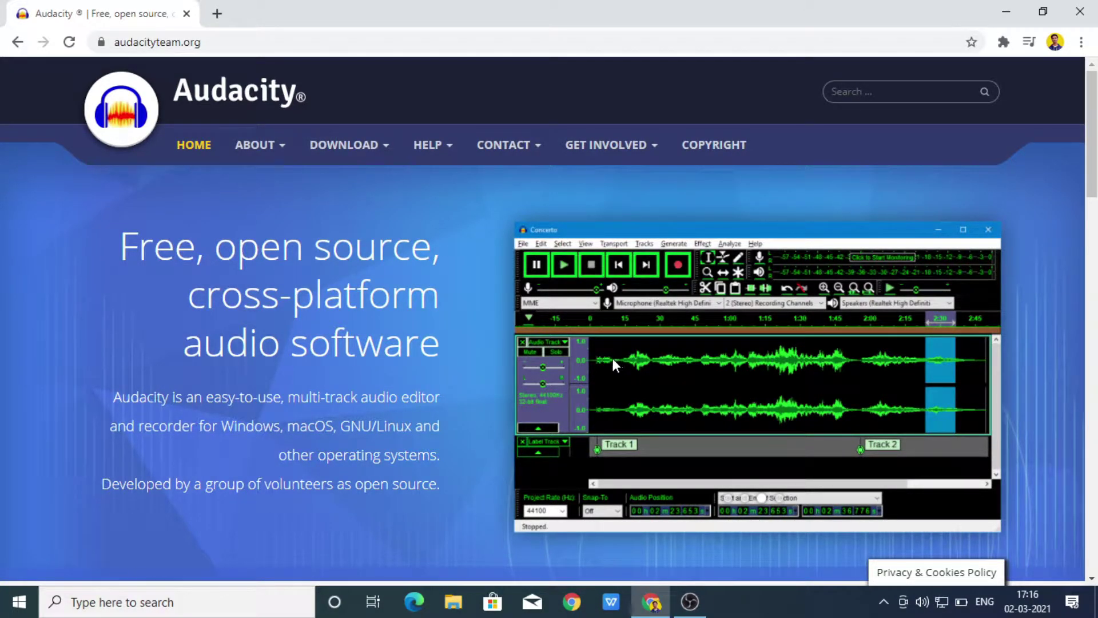
{"action": "left_click", "coordinate": [376, 151]}
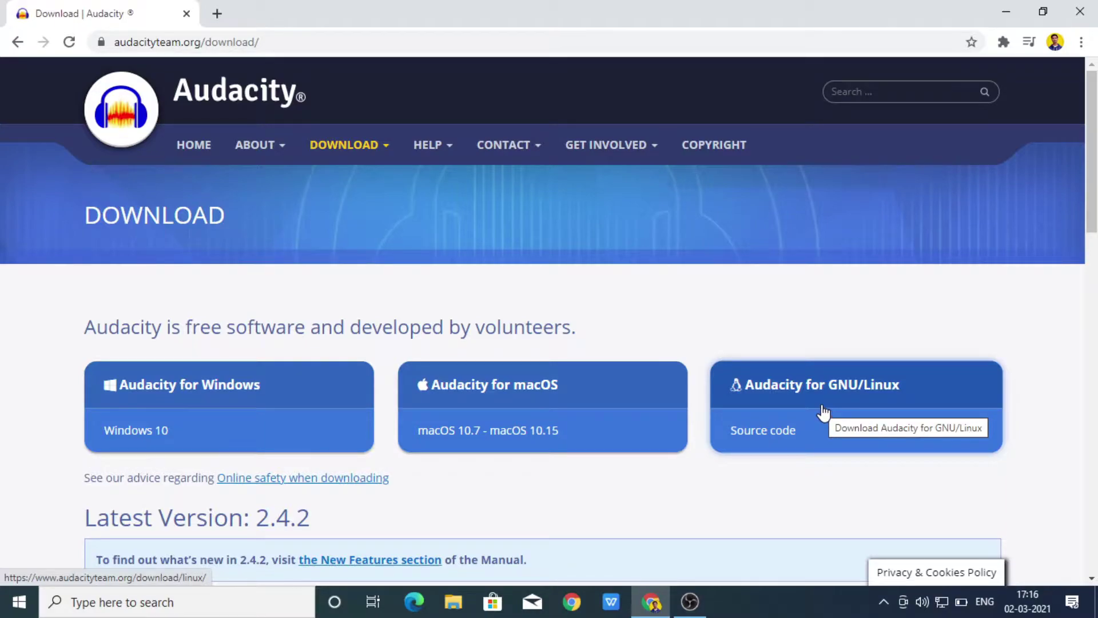
{"action": "left_click", "coordinate": [188, 392]}
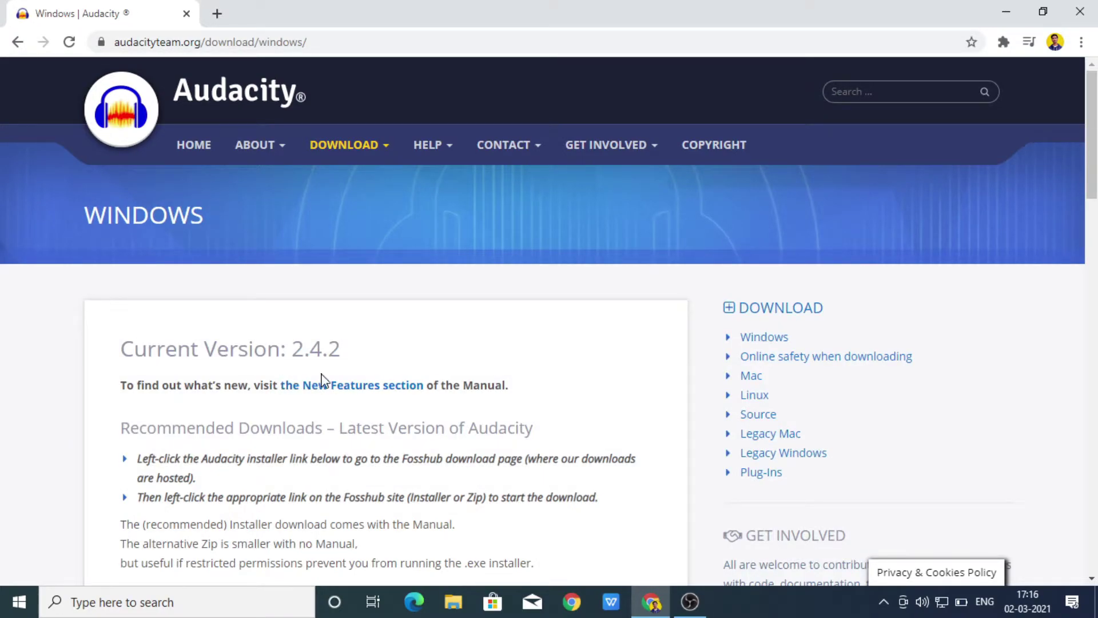
Step: Follow the Audacity 2.4.2 installer link to FossHub and download the Audacity Windows Installer
{"action": "scroll", "coordinate": [367, 366], "scroll_direction": "down", "scroll_amount": 1}
{"action": "scroll", "coordinate": [367, 367], "scroll_direction": "down", "scroll_amount": 3}
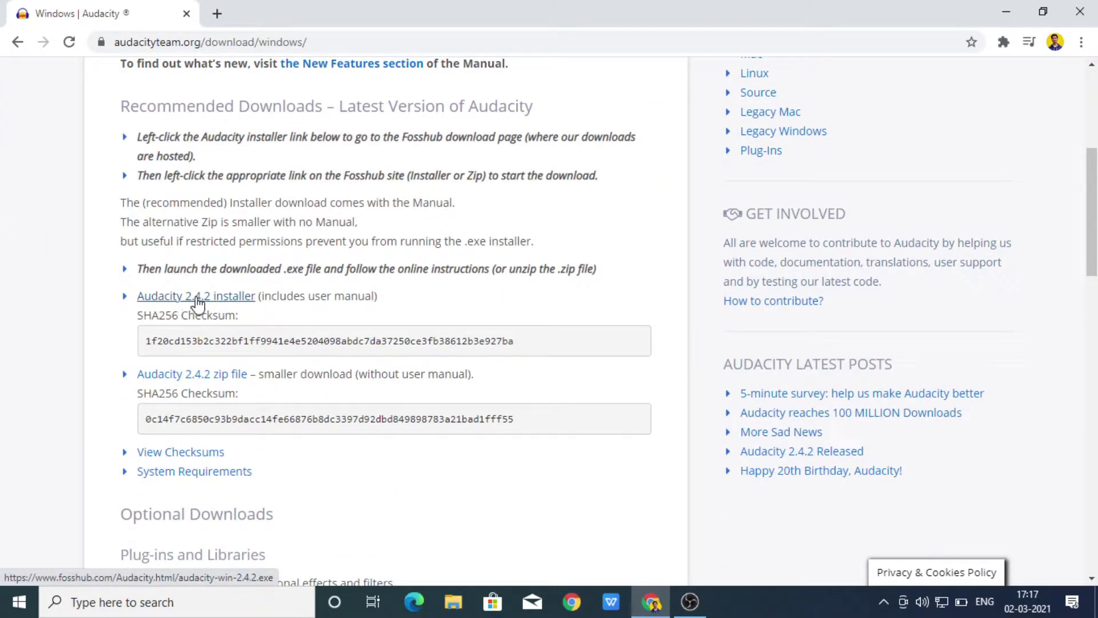
{"action": "left_click", "coordinate": [231, 296]}
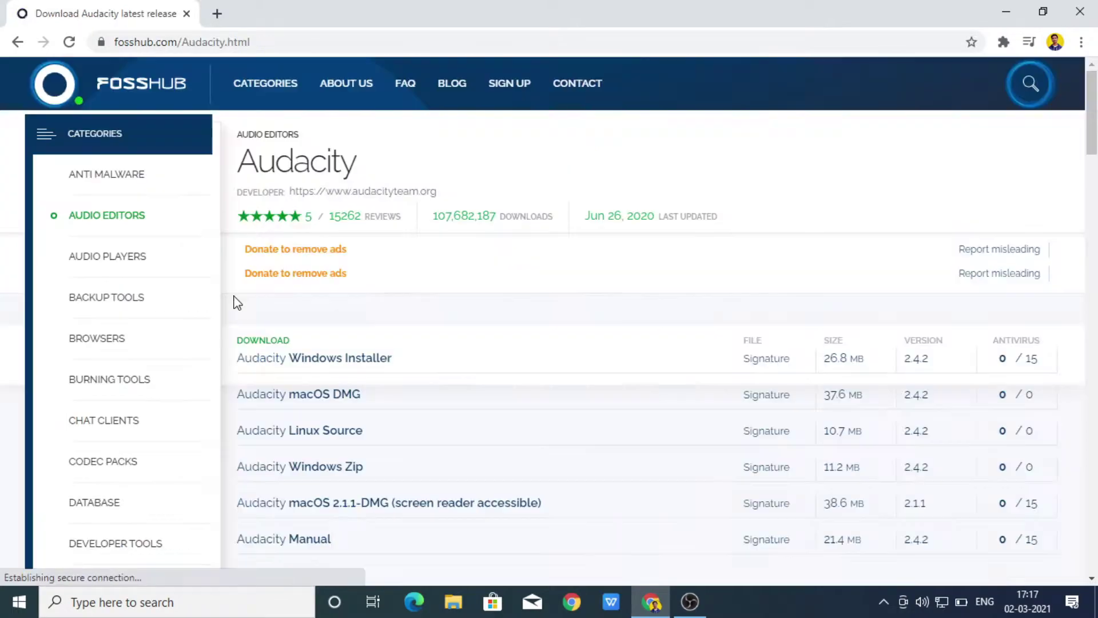
{"action": "scroll", "coordinate": [372, 335], "scroll_direction": "down", "scroll_amount": 2}
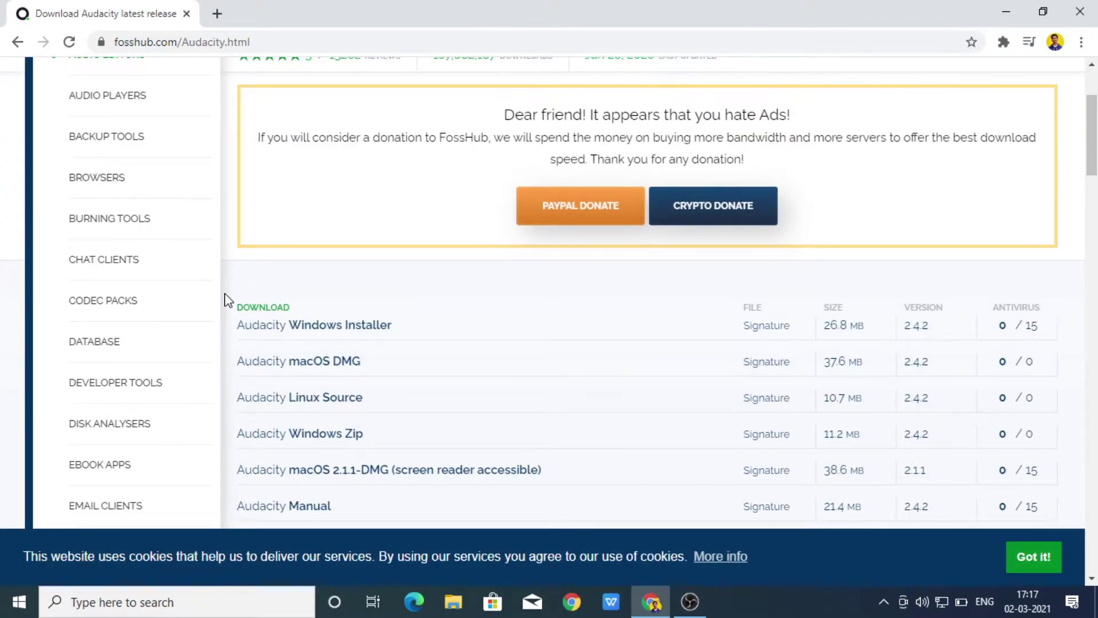
{"action": "left_click", "coordinate": [316, 332]}
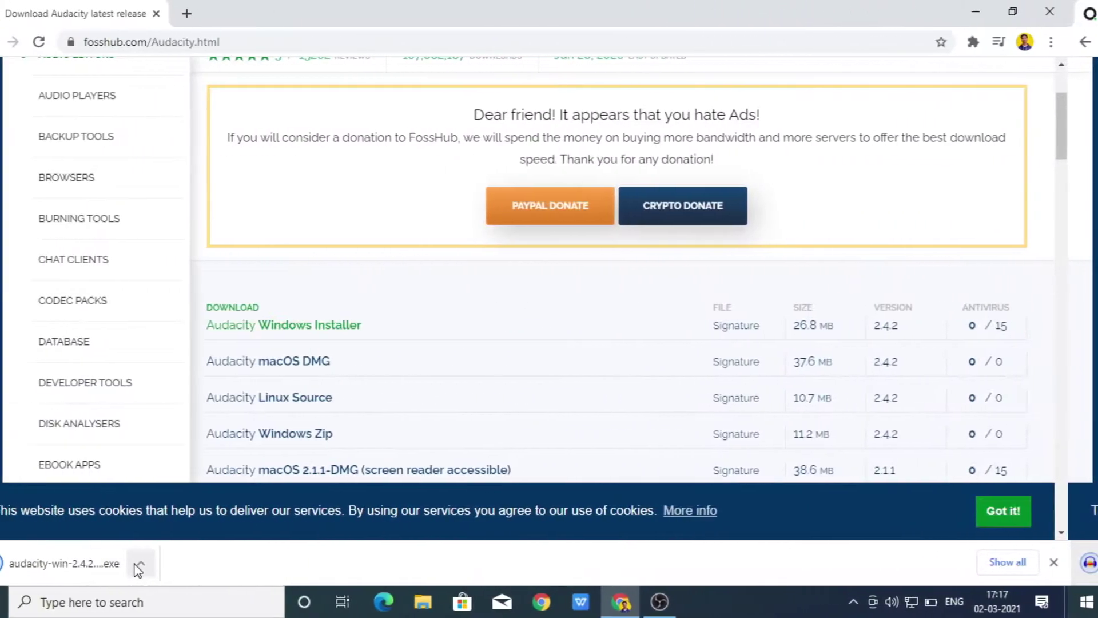
Step: Open the downloaded audacity-win-2.4.2 installer and allow it to run
{"action": "left_click", "coordinate": [171, 572]}
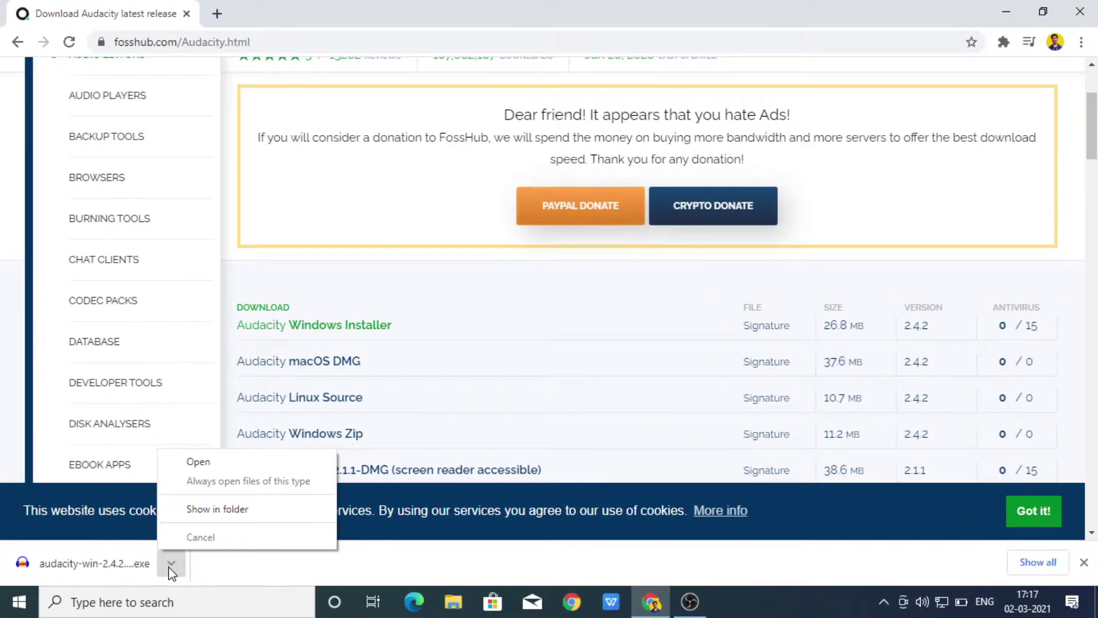
{"action": "left_click", "coordinate": [191, 466]}
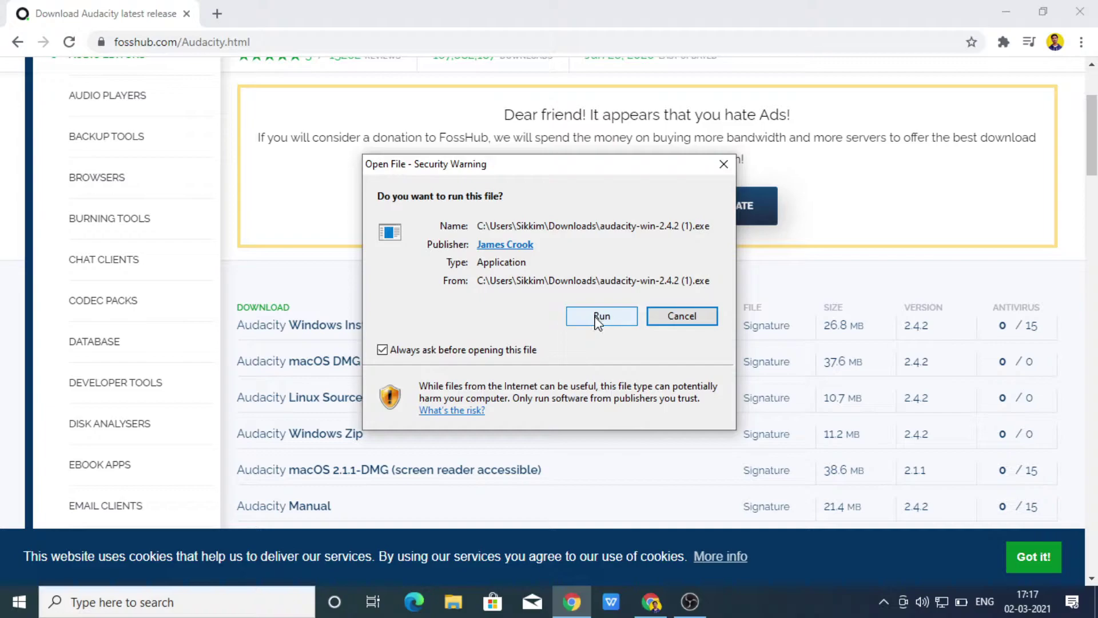
{"action": "left_click", "coordinate": [598, 322]}
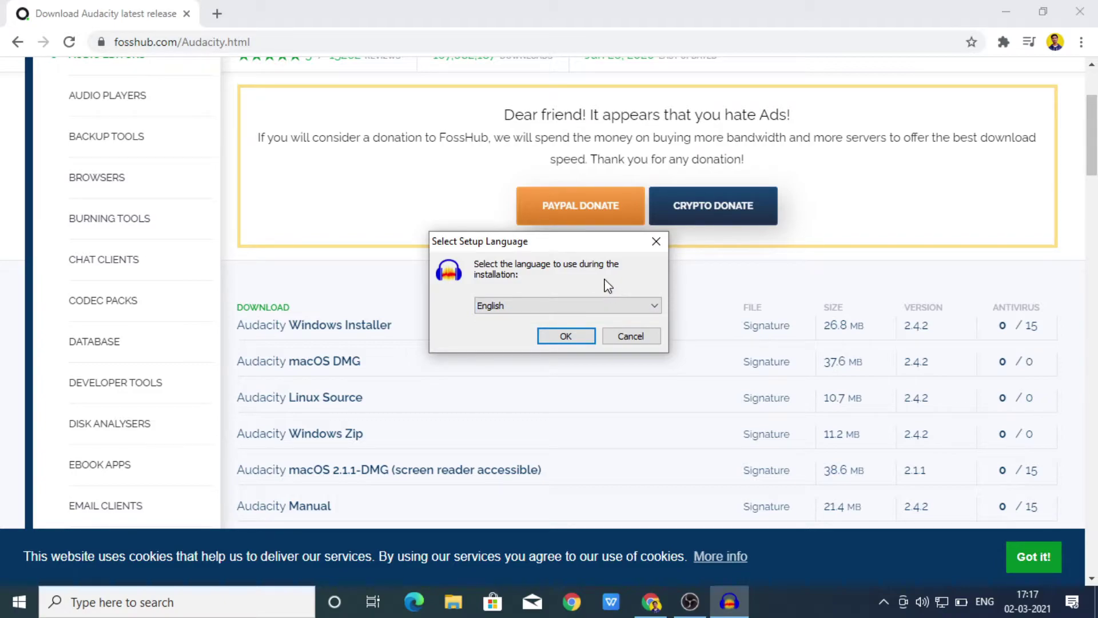
Step: Minimise the browser and confirm English as the setup language for the installation
{"action": "left_click", "coordinate": [1003, 10]}
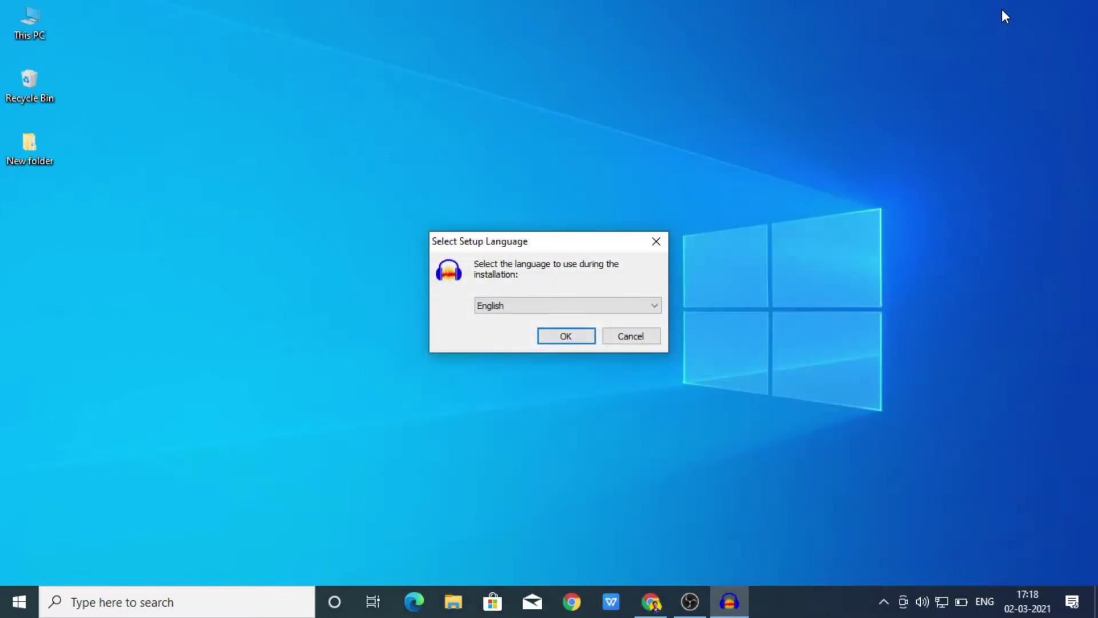
{"action": "left_click", "coordinate": [579, 306]}
{"action": "scroll", "coordinate": [571, 329], "scroll_direction": "up", "scroll_amount": 1}
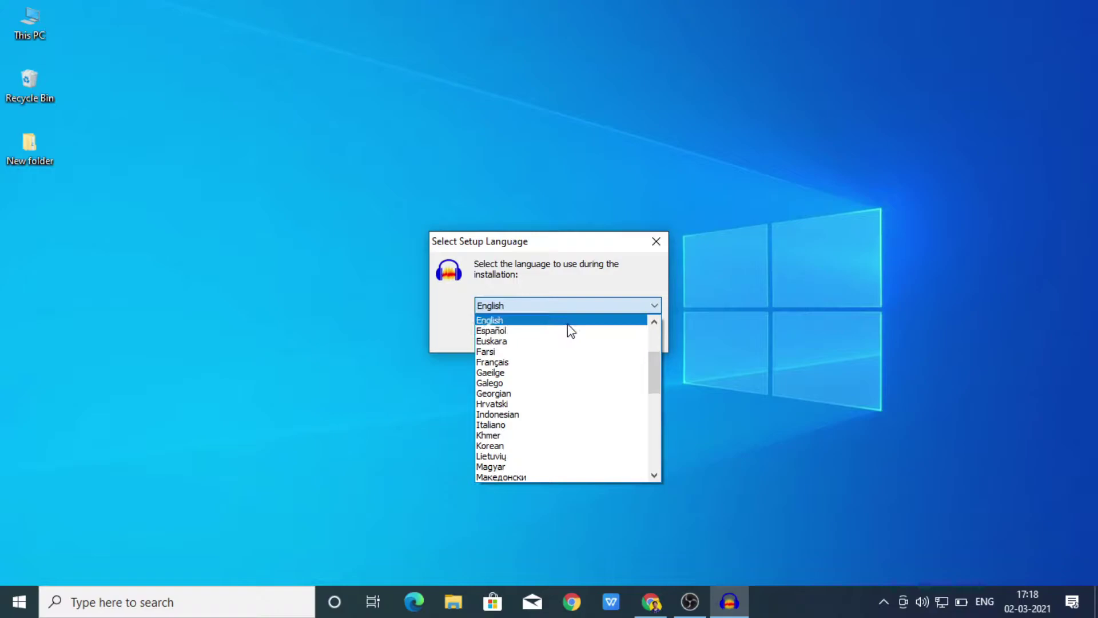
{"action": "left_click", "coordinate": [568, 325]}
{"action": "left_click", "coordinate": [572, 336]}
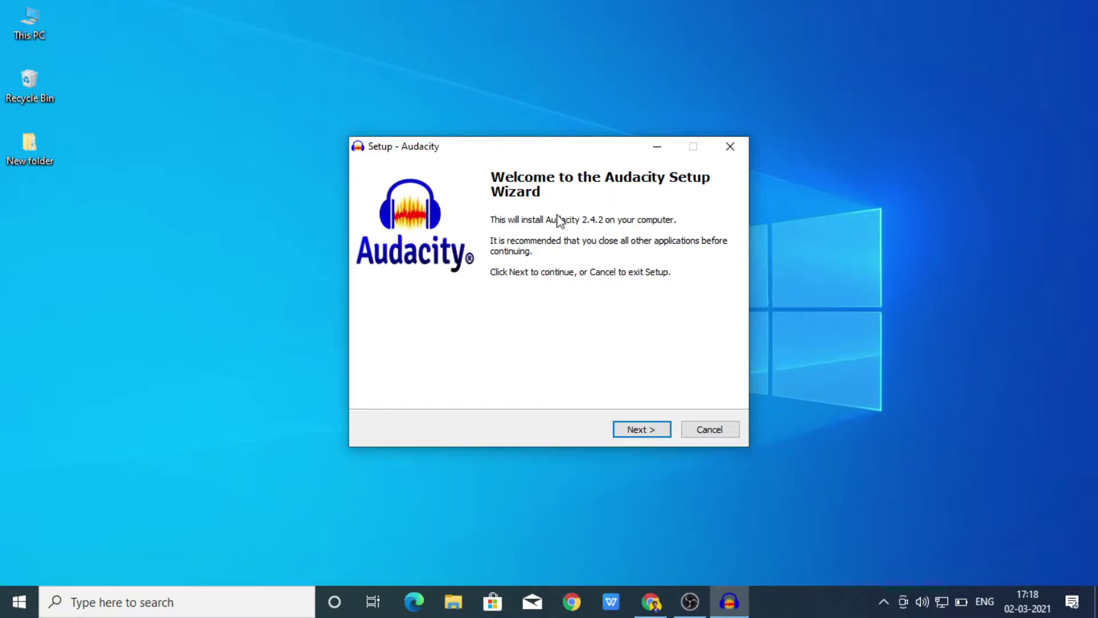
Step: Proceed past the setup welcome and licence information, keeping C:\Program Files (x86)\Audacity as the installation folder
{"action": "left_click", "coordinate": [641, 429]}
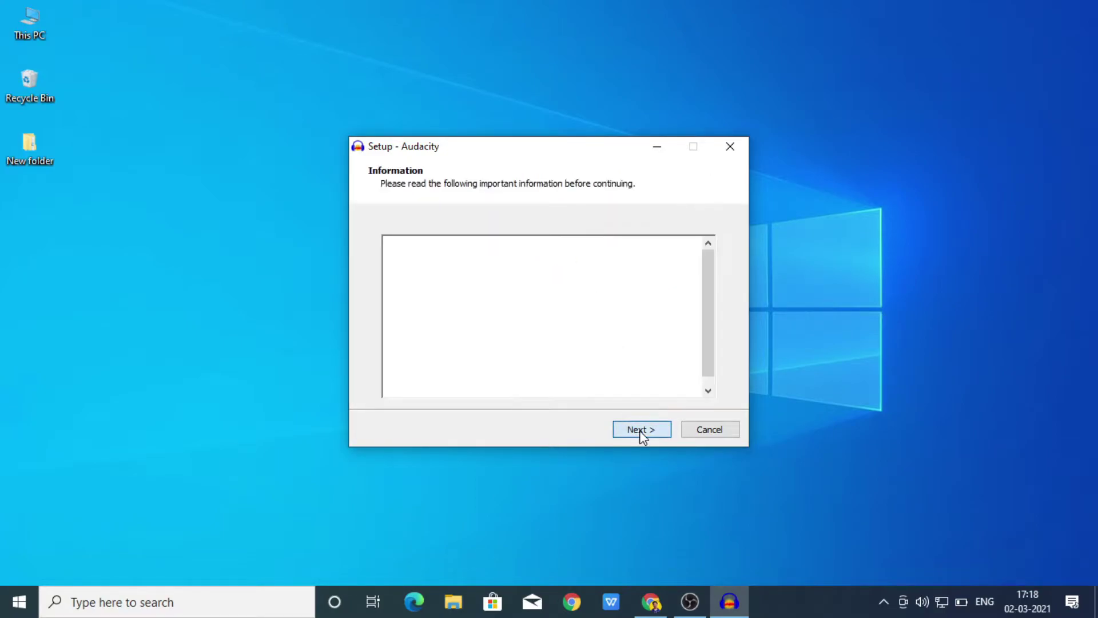
{"action": "scroll", "coordinate": [652, 304], "scroll_direction": "down", "scroll_amount": 1}
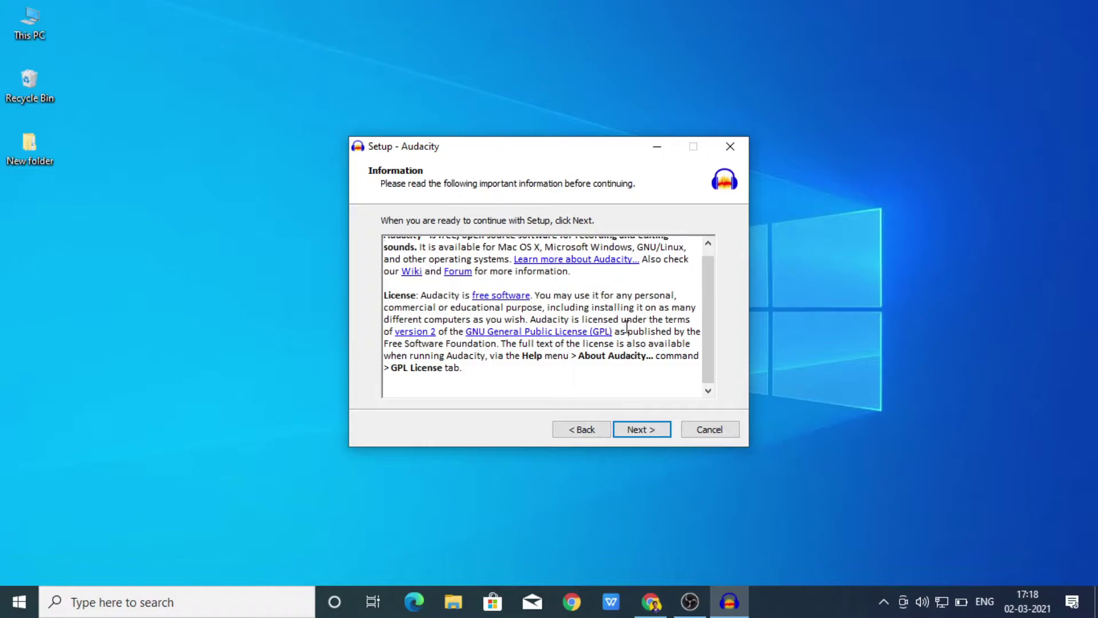
{"action": "scroll", "coordinate": [626, 327], "scroll_direction": "up", "scroll_amount": 1}
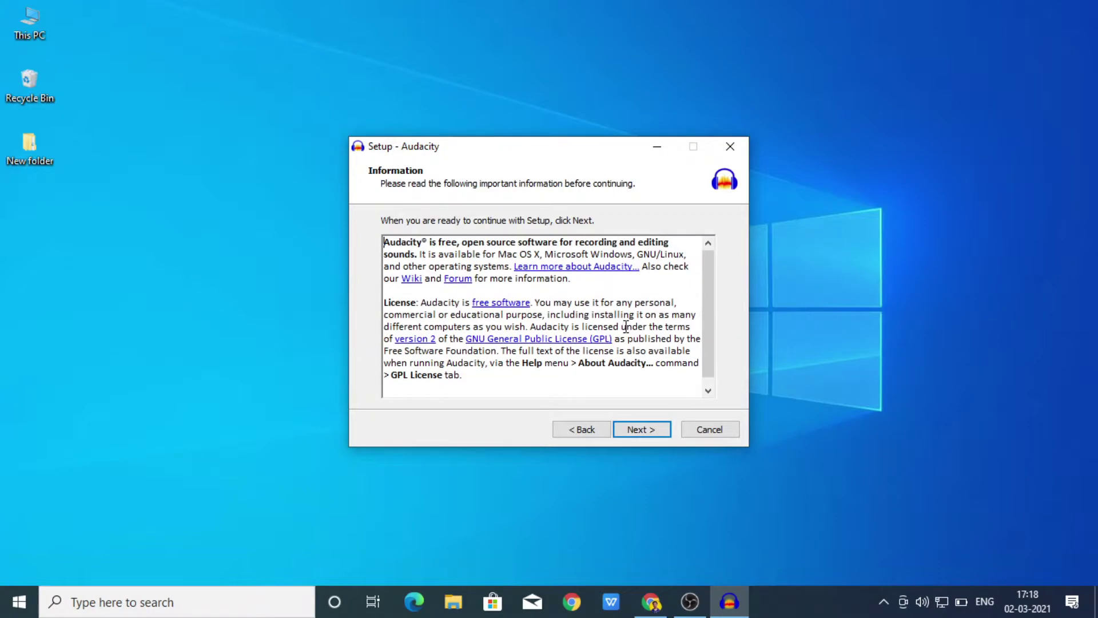
{"action": "left_click", "coordinate": [640, 430]}
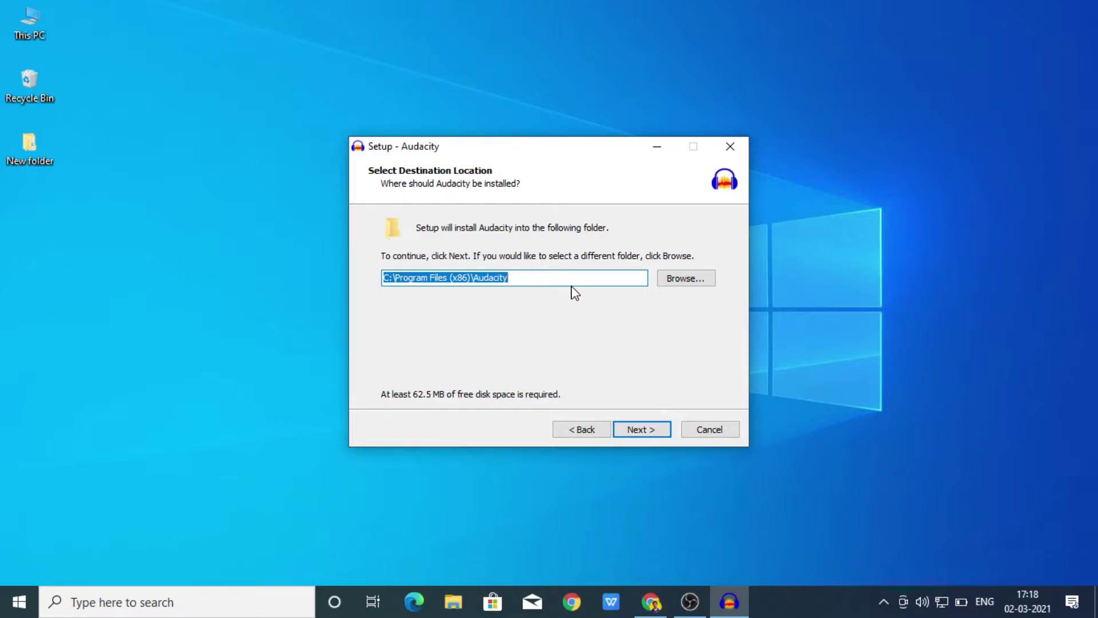
{"action": "left_click", "coordinate": [670, 282]}
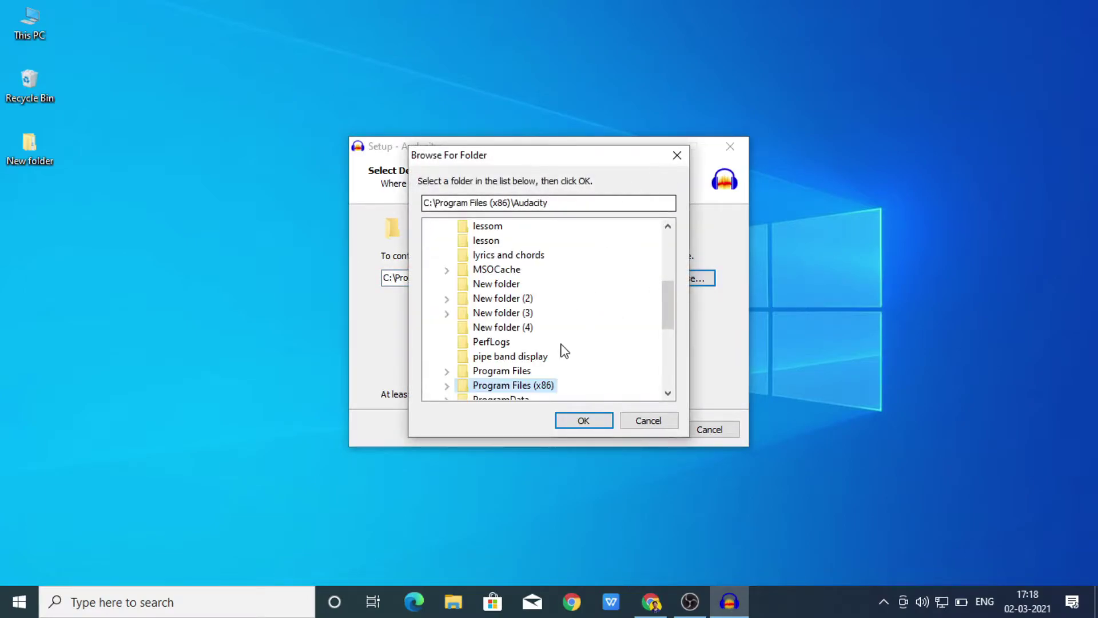
{"action": "left_click", "coordinate": [649, 422]}
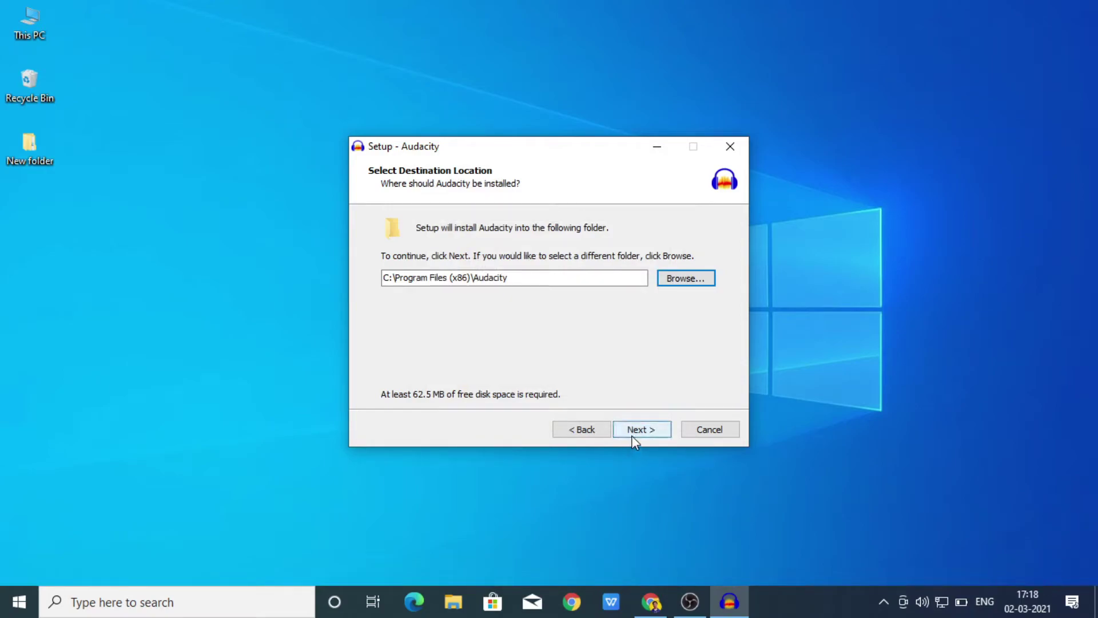
{"action": "left_click", "coordinate": [632, 434]}
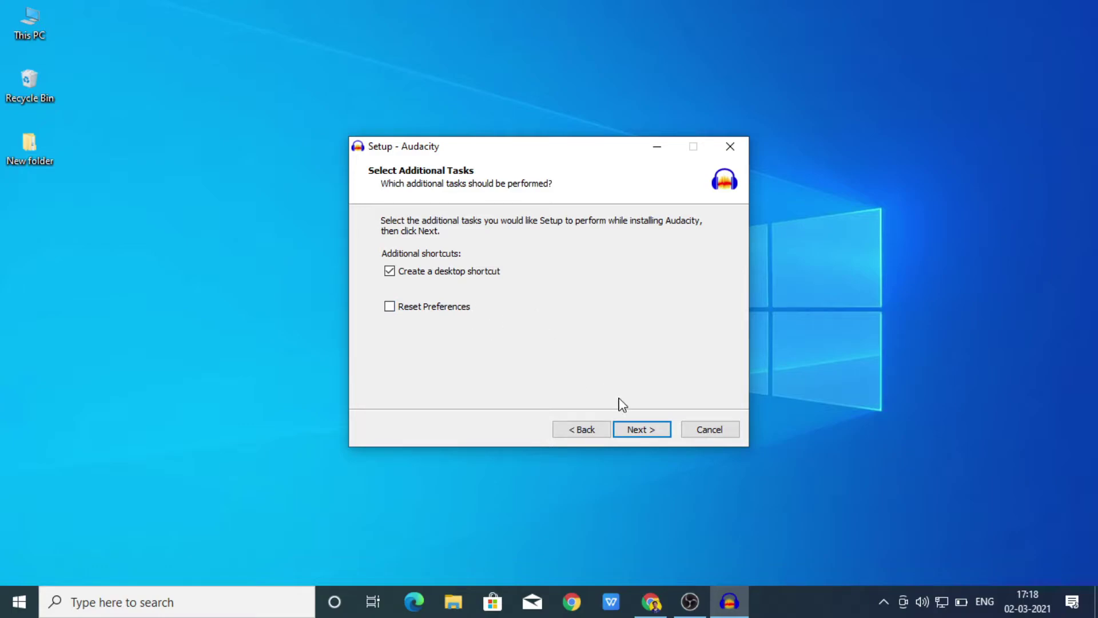
Step: Keep the desktop shortcut task, review the installation summary and start installing Audacity
{"action": "left_click", "coordinate": [654, 434]}
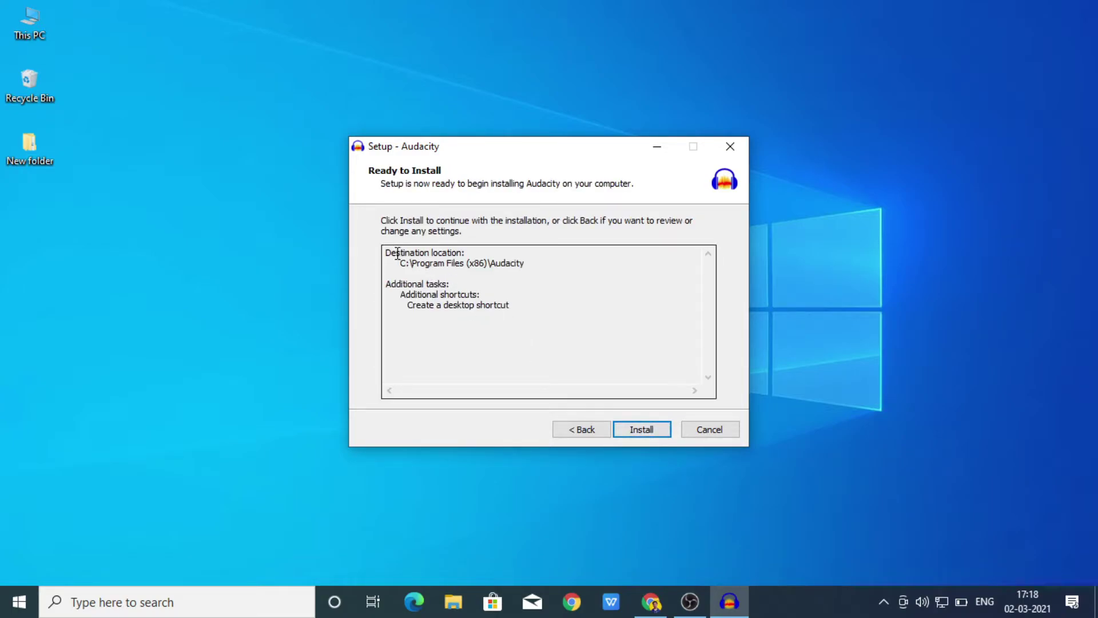
{"action": "left_click_drag", "start_coordinate": [530, 264], "coordinate": [514, 312]}
{"action": "left_click", "coordinate": [400, 284]}
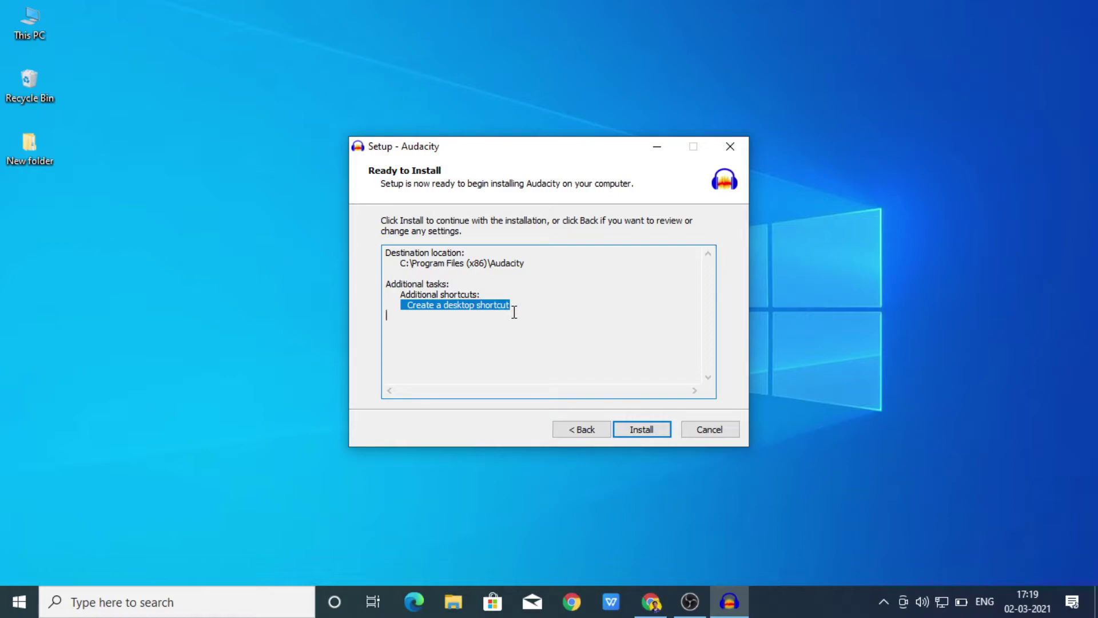
{"action": "left_click", "coordinate": [646, 431]}
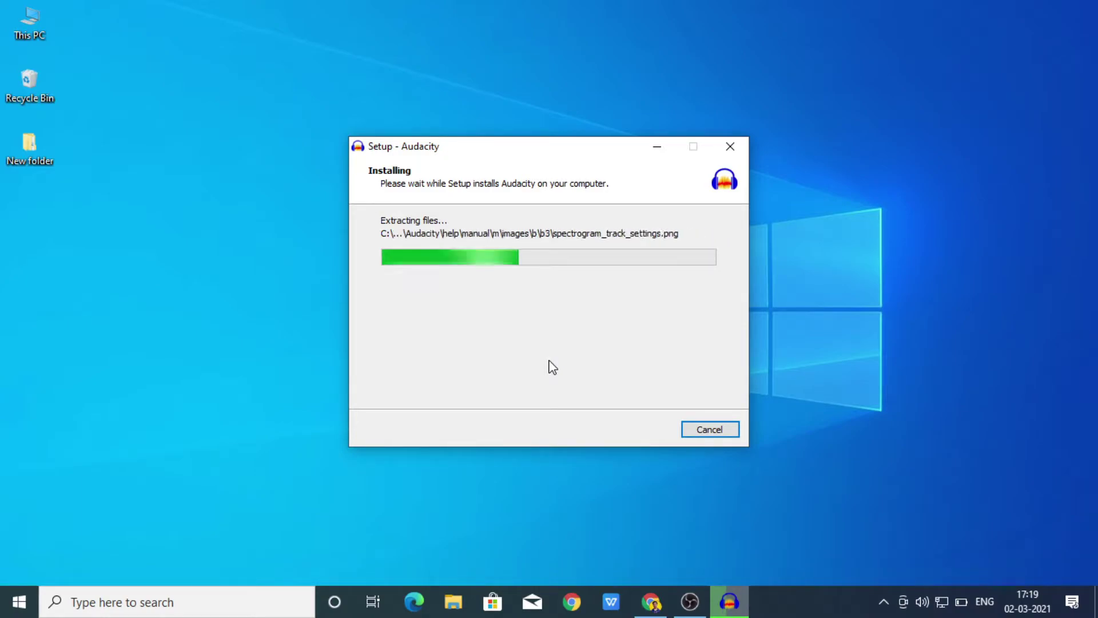
Step: Look through the post-install information and finish the setup with the Launch Audacity option enabled
{"action": "scroll", "coordinate": [625, 363], "scroll_direction": "down", "scroll_amount": 15}
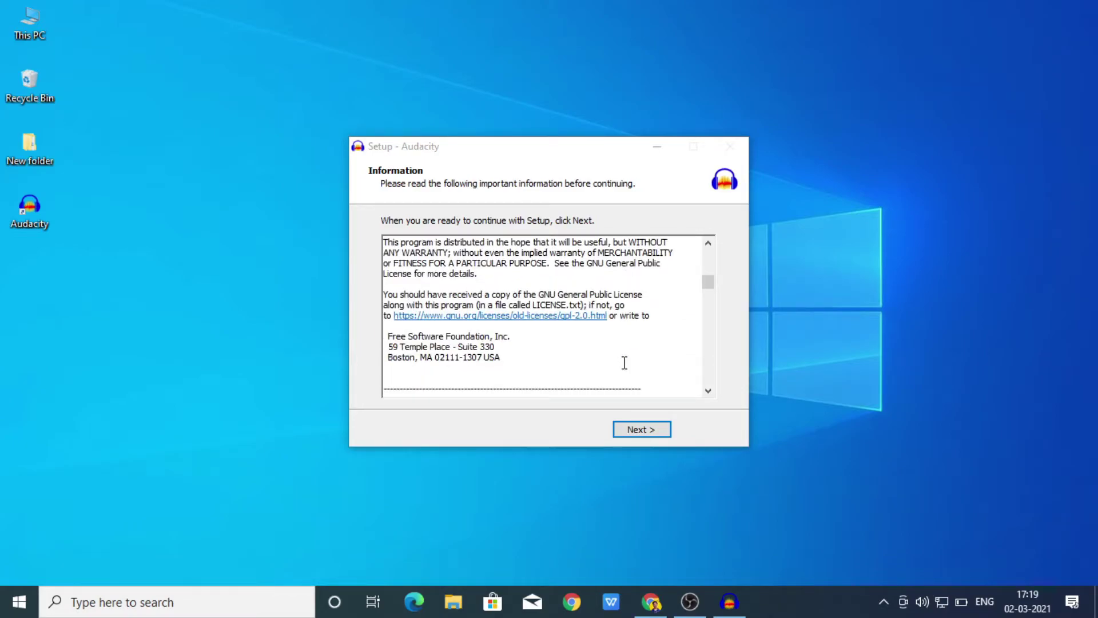
{"action": "scroll", "coordinate": [625, 363], "scroll_direction": "up", "scroll_amount": 12}
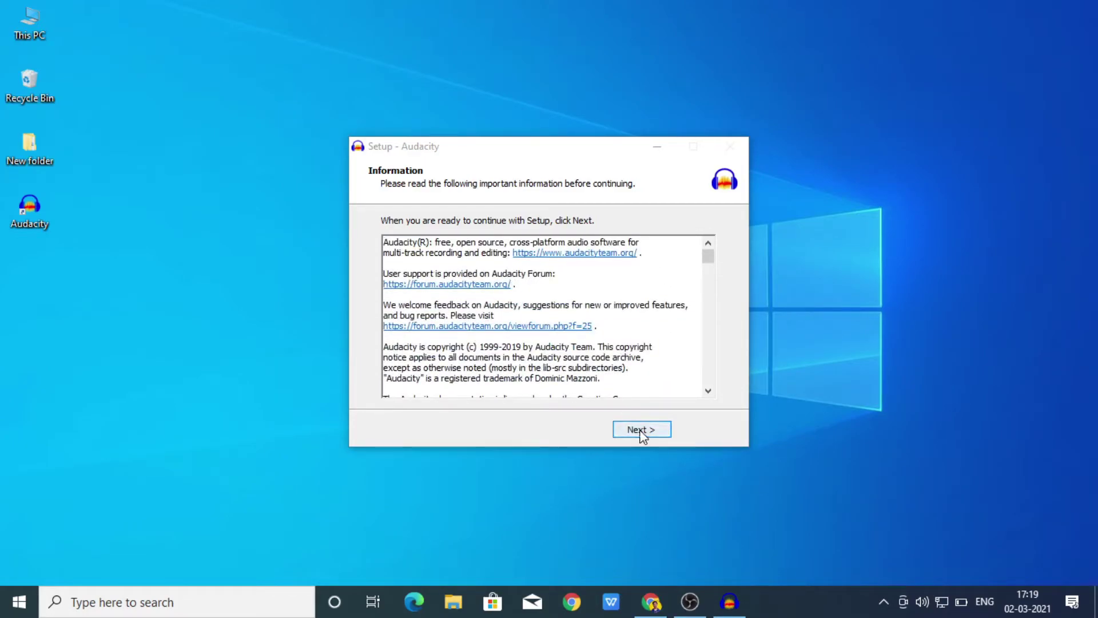
{"action": "left_click", "coordinate": [658, 435]}
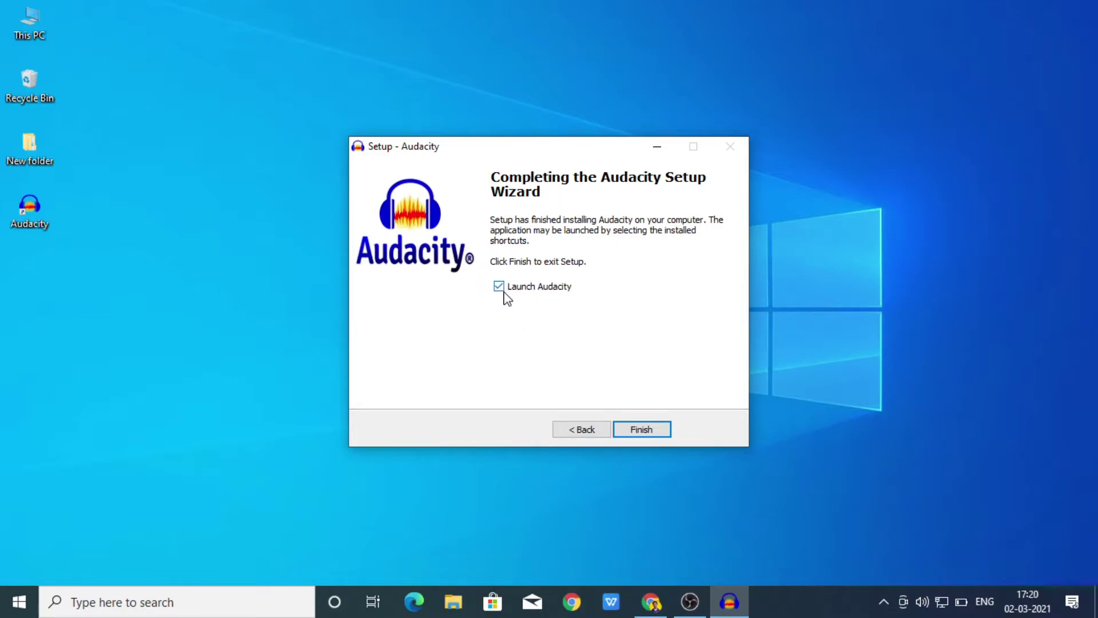
{"action": "left_click", "coordinate": [642, 430]}
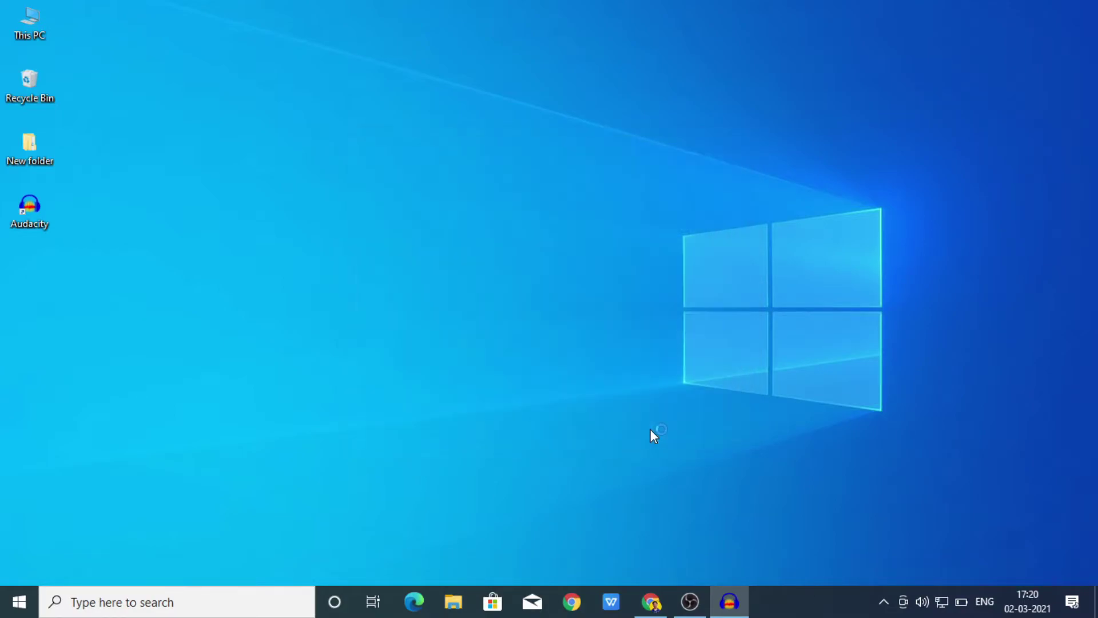
Step: Launch Audacity from its new desktop shortcut
{"action": "left_click_drag", "start_coordinate": [70, 248], "coordinate": [19, 181]}
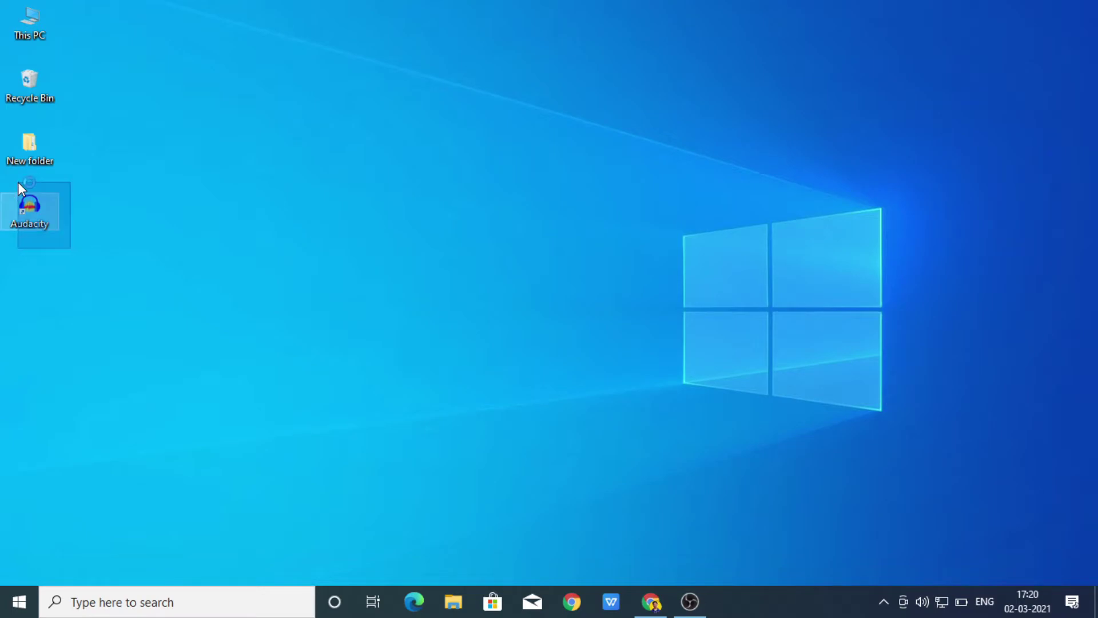
{"action": "left_click", "coordinate": [144, 212]}
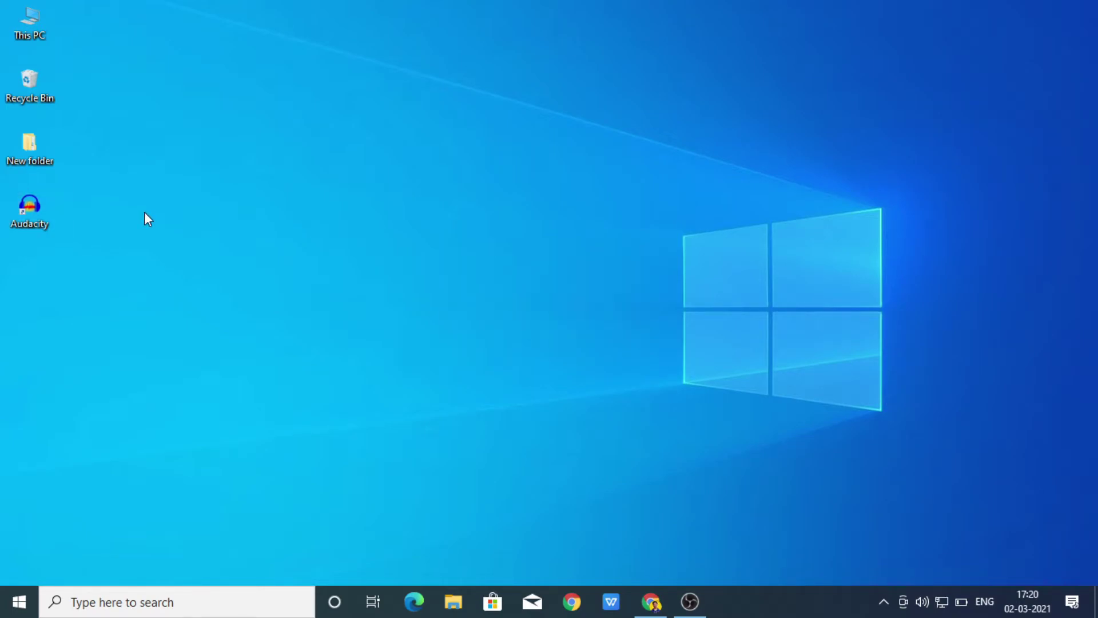
{"action": "double_click", "coordinate": [26, 209]}
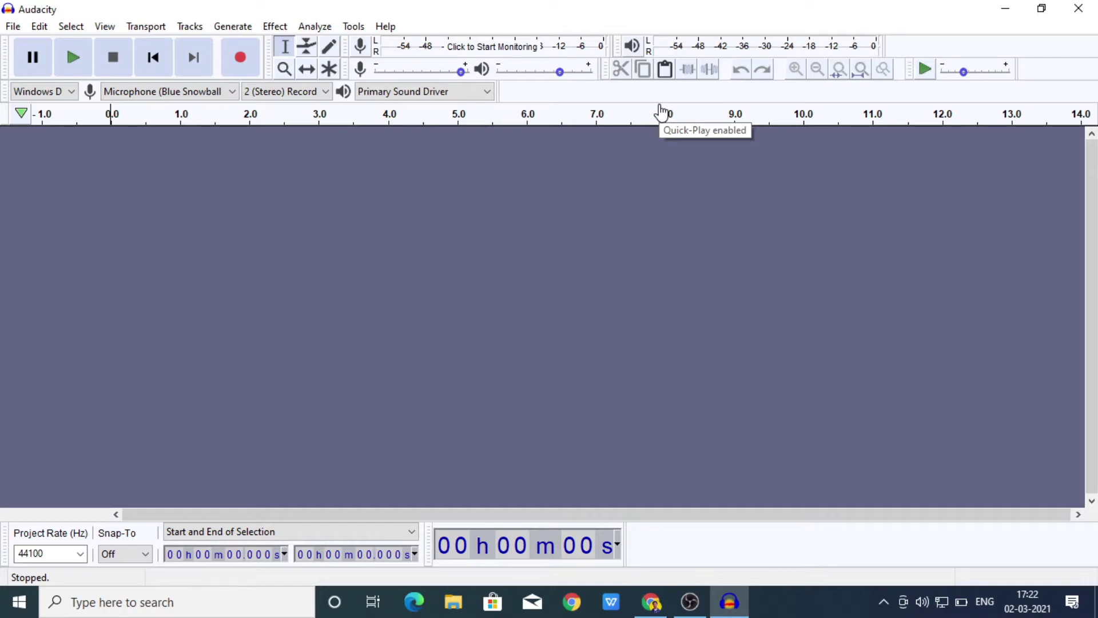
{"action": "left_click", "coordinate": [13, 26]}
{"action": "mouse_move", "coordinate": [251, 29]}
{"action": "left_click", "coordinate": [193, 215]}
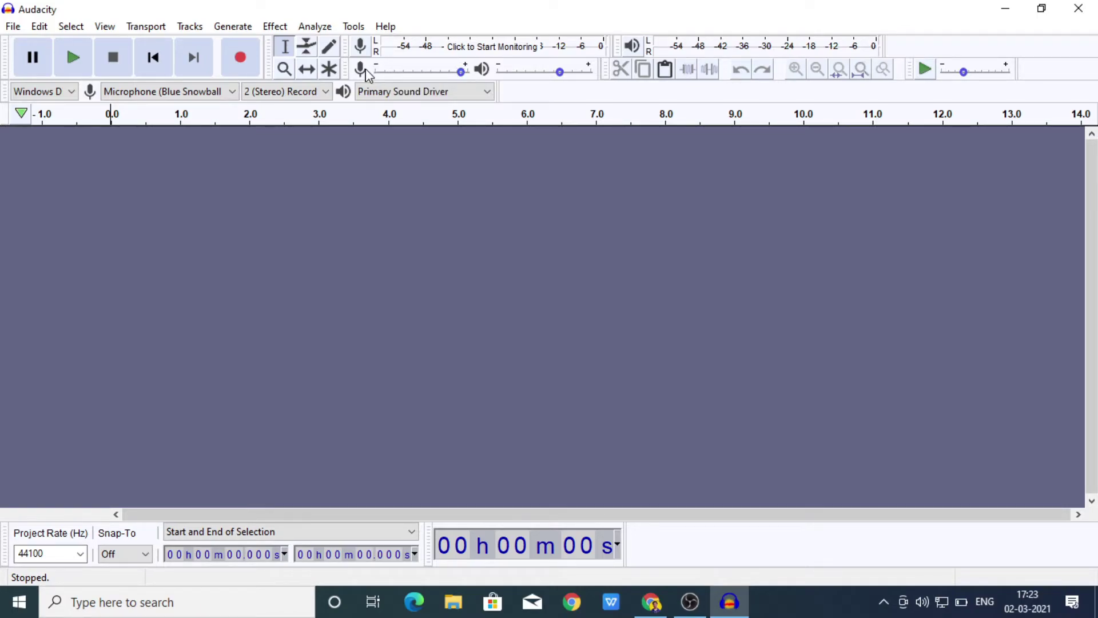
Step: Choose Microphone (Blue Snowball) as the recording device and 2 (Stereo) Recording as the recording channels
{"action": "left_click", "coordinate": [176, 96]}
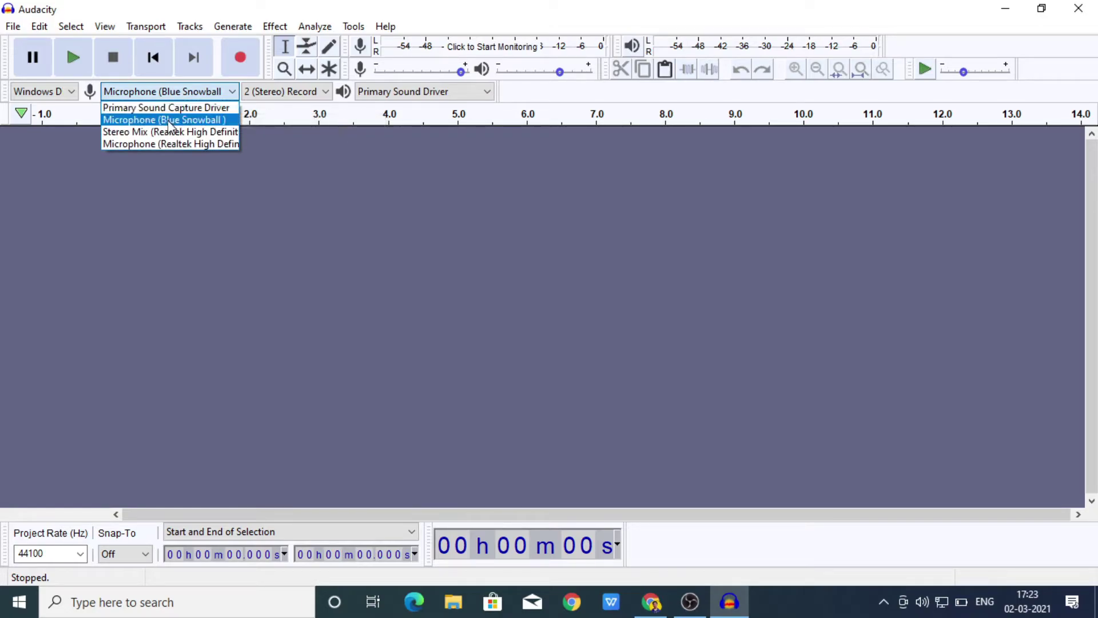
{"action": "left_click", "coordinate": [171, 119]}
{"action": "left_click", "coordinate": [286, 91]}
{"action": "left_click", "coordinate": [301, 119]}
{"action": "left_click", "coordinate": [308, 93]}
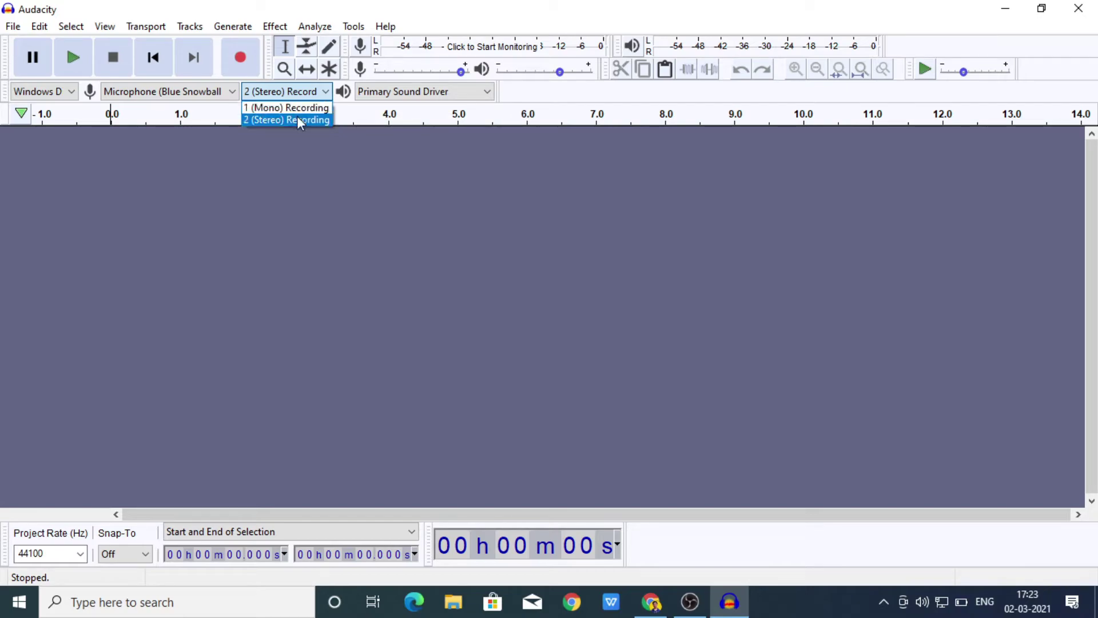
Step: Look through the available playback devices and leave Primary Sound Driver selected
{"action": "left_click", "coordinate": [436, 93]}
{"action": "left_click", "coordinate": [437, 95]}
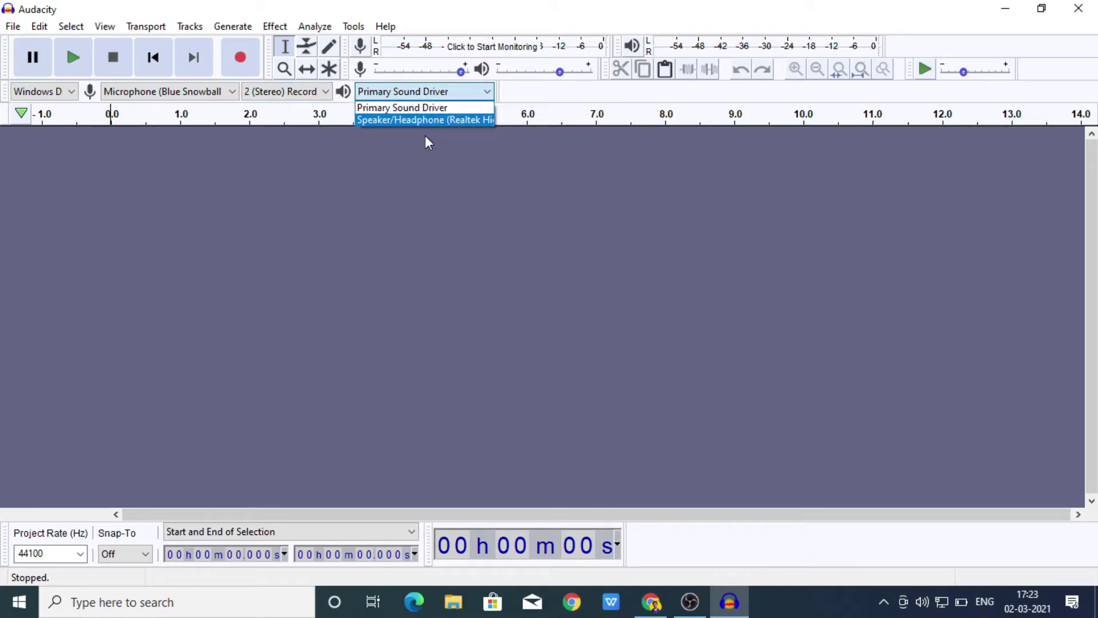
{"action": "left_click", "coordinate": [390, 185]}
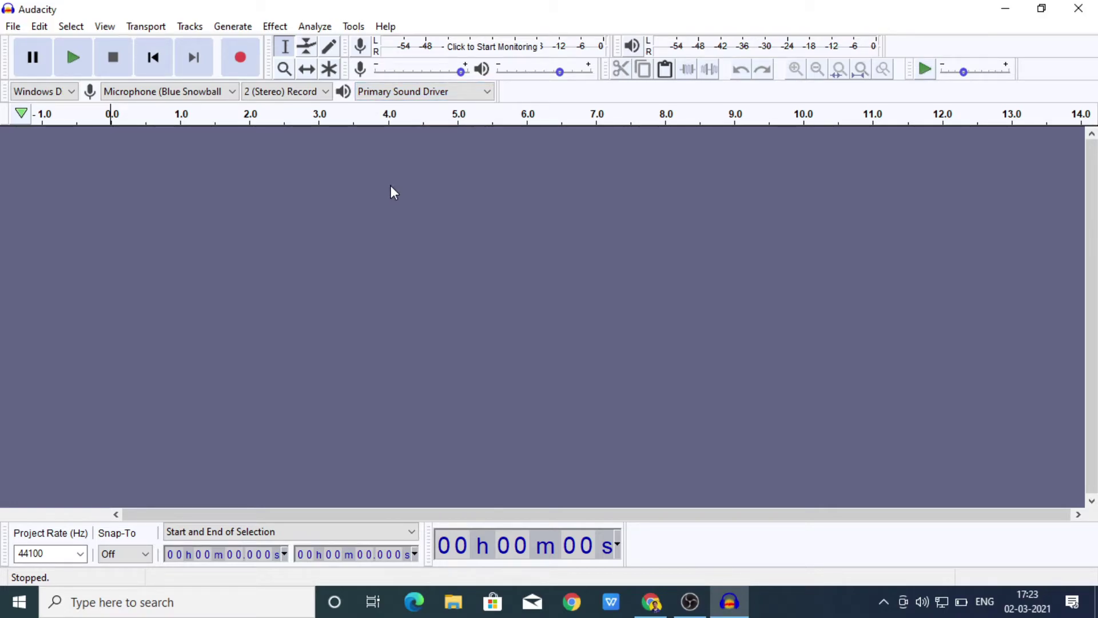
Step: Record a stereo voice sample about 13 seconds long on a new track and stop the recording
{"action": "left_click", "coordinate": [253, 69]}
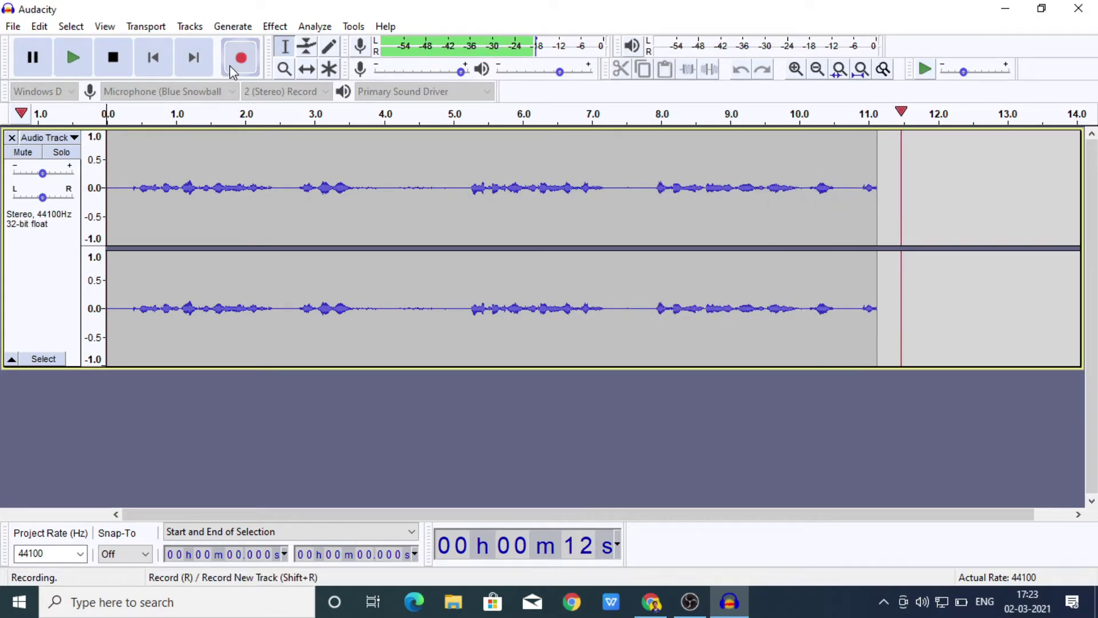
{"action": "left_click", "coordinate": [126, 66]}
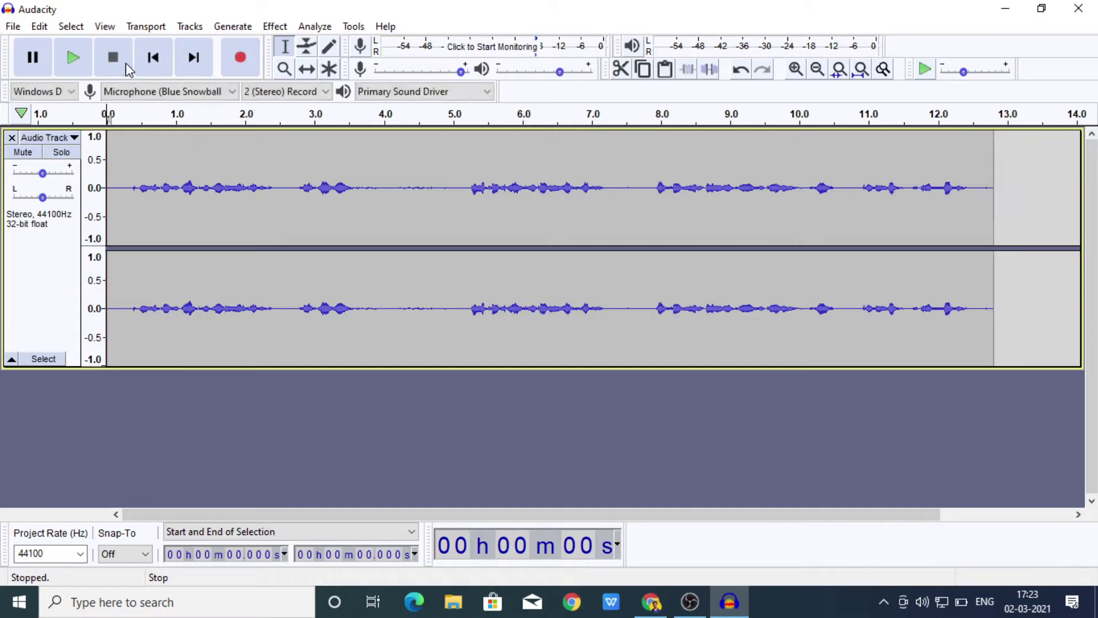
{"action": "left_click", "coordinate": [440, 308]}
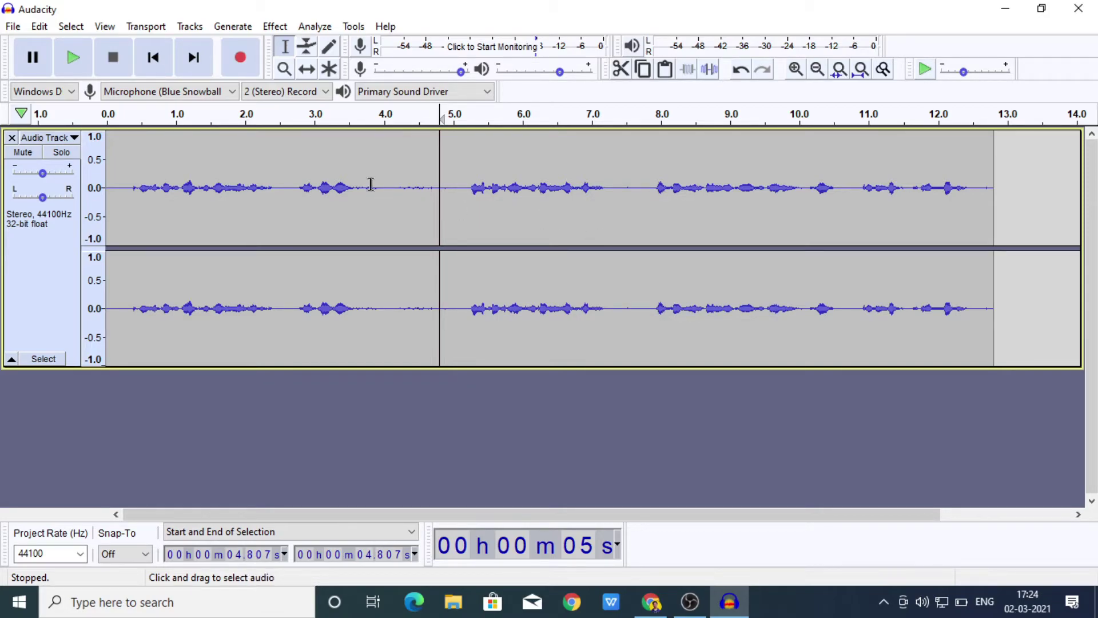
Step: Capture a noise profile with Noise Reduction from the quiet stretch between about 4.1 and 5.1 seconds
{"action": "left_click_drag", "start_coordinate": [394, 189], "coordinate": [458, 203]}
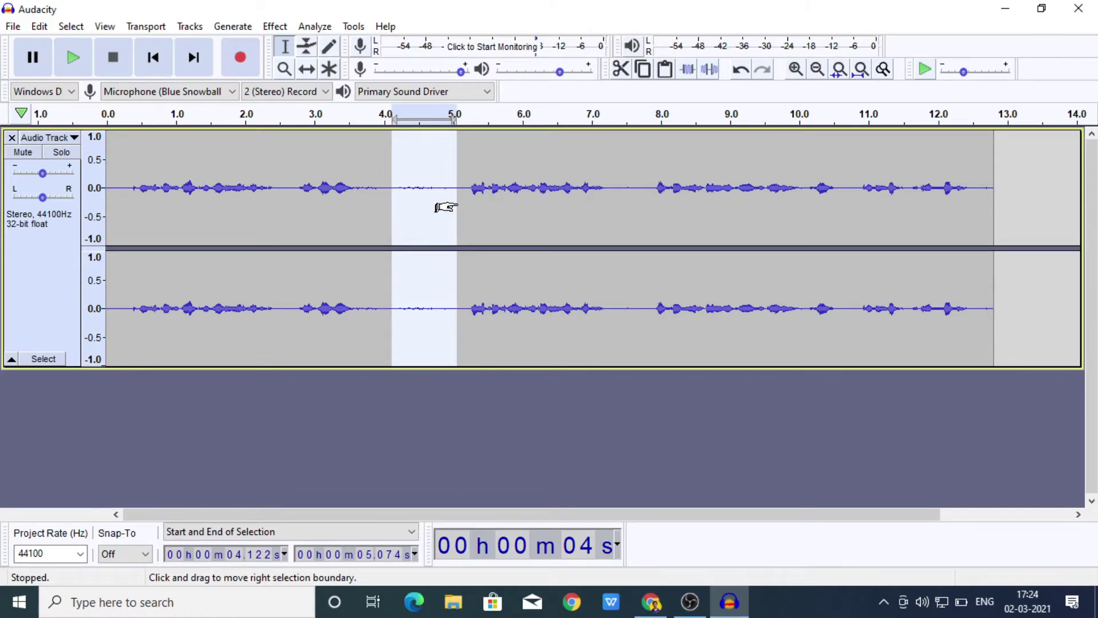
{"action": "left_click", "coordinate": [275, 26]}
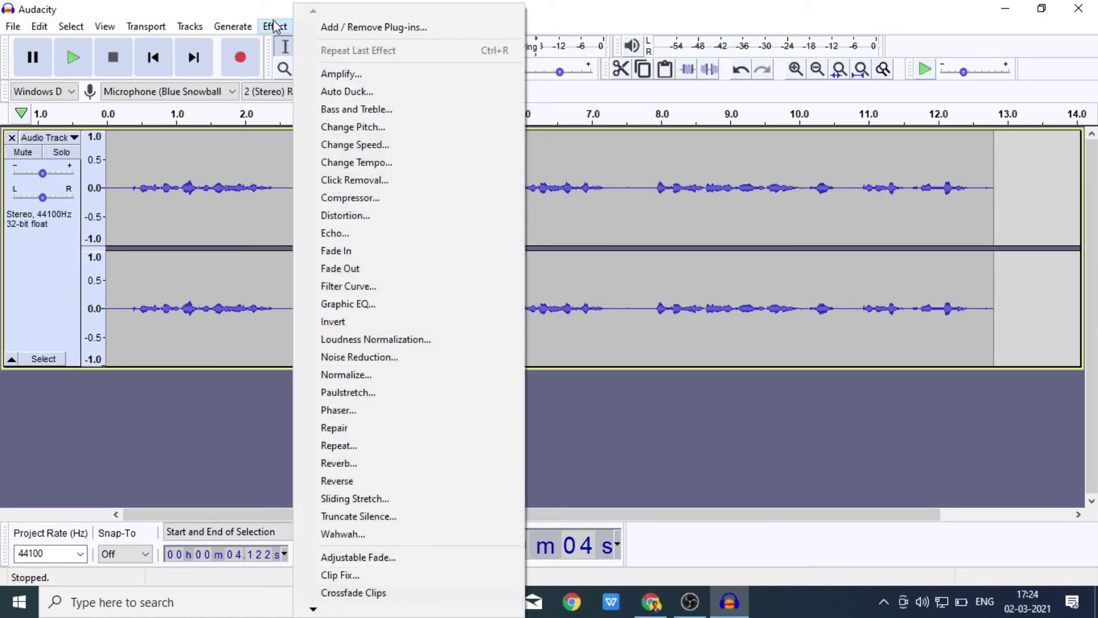
{"action": "left_click", "coordinate": [416, 360]}
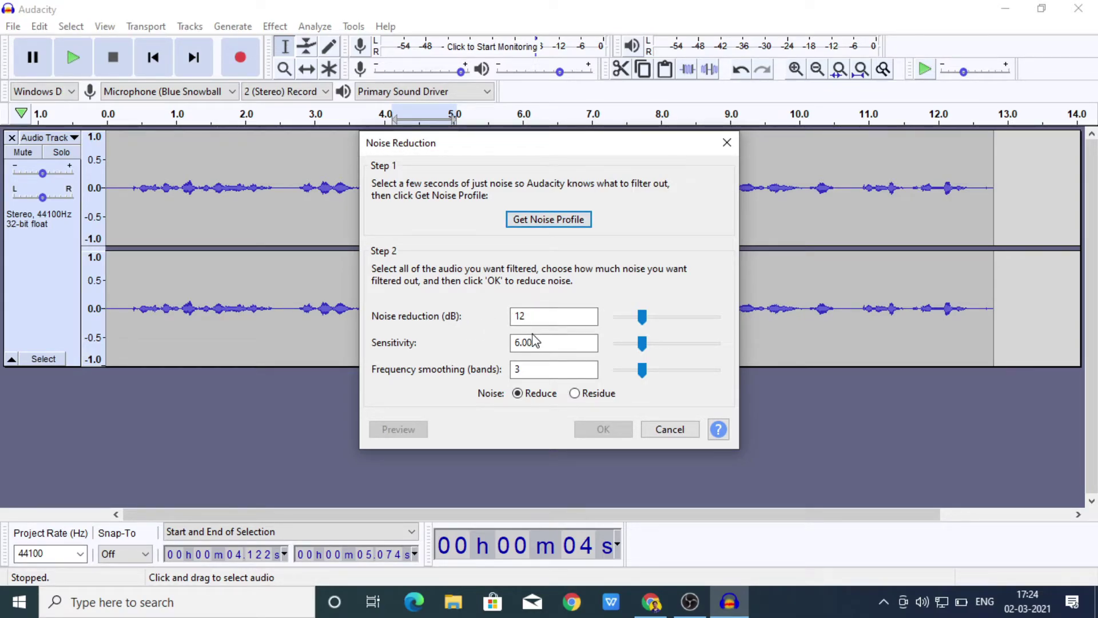
{"action": "left_click", "coordinate": [563, 225]}
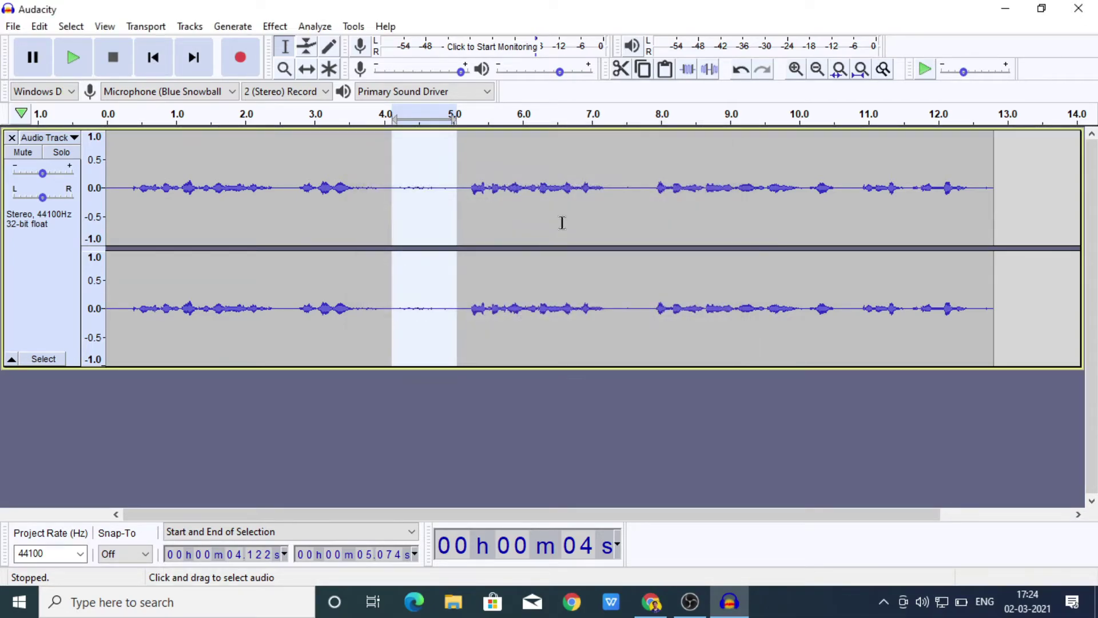
Step: Select the whole recording and repeat Noise Reduction on it
{"action": "left_click", "coordinate": [550, 223]}
{"action": "key", "text": "ctrl+a"}
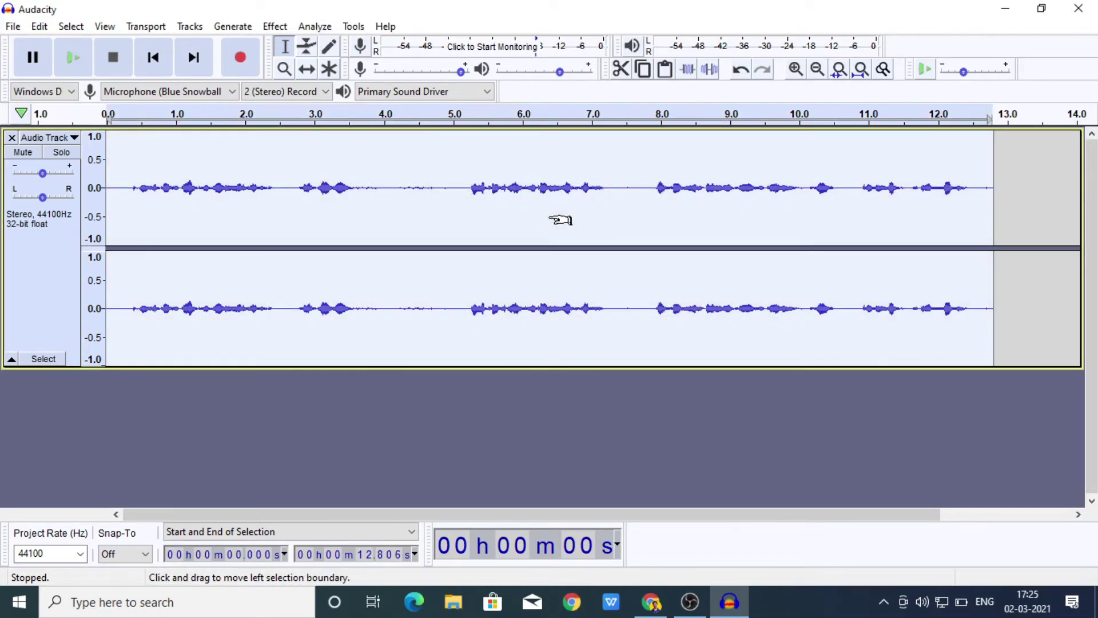
{"action": "left_click", "coordinate": [276, 26]}
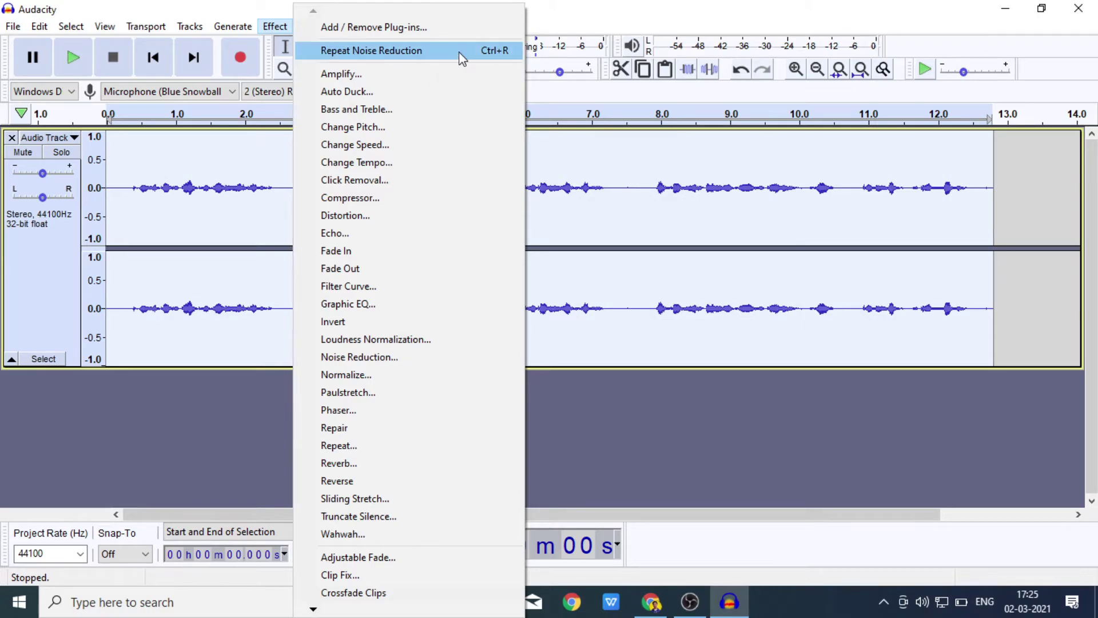
{"action": "left_click", "coordinate": [502, 52]}
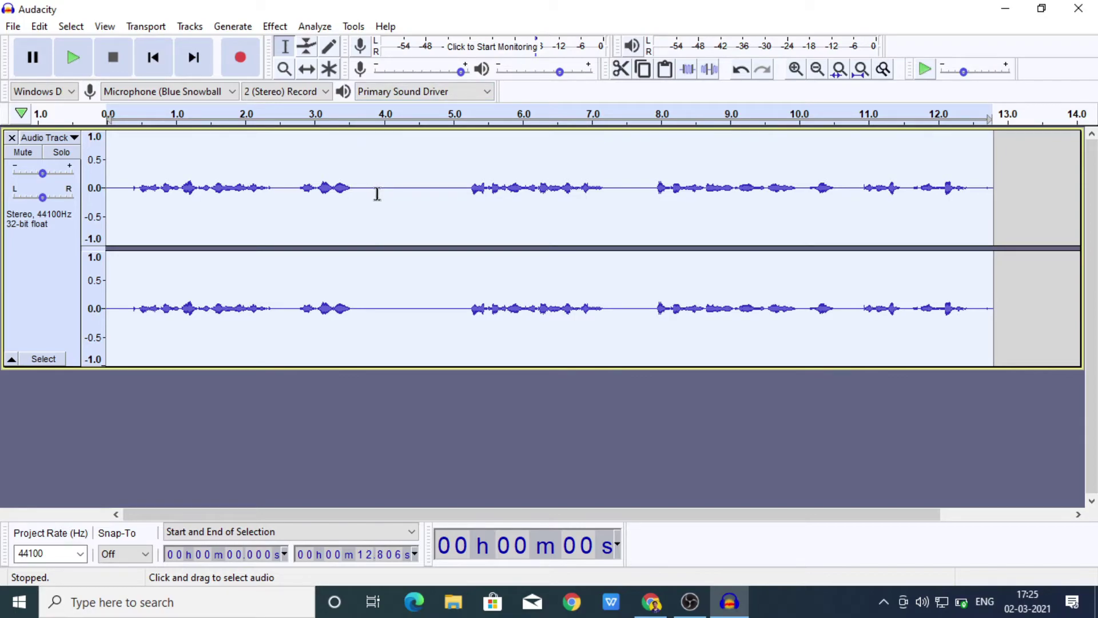
Step: Cut the silent gap between about 3.8 and 5.1 seconds, and the closing part from about 9.25 seconds to the track's end
{"action": "left_click_drag", "start_coordinate": [371, 194], "coordinate": [462, 208]}
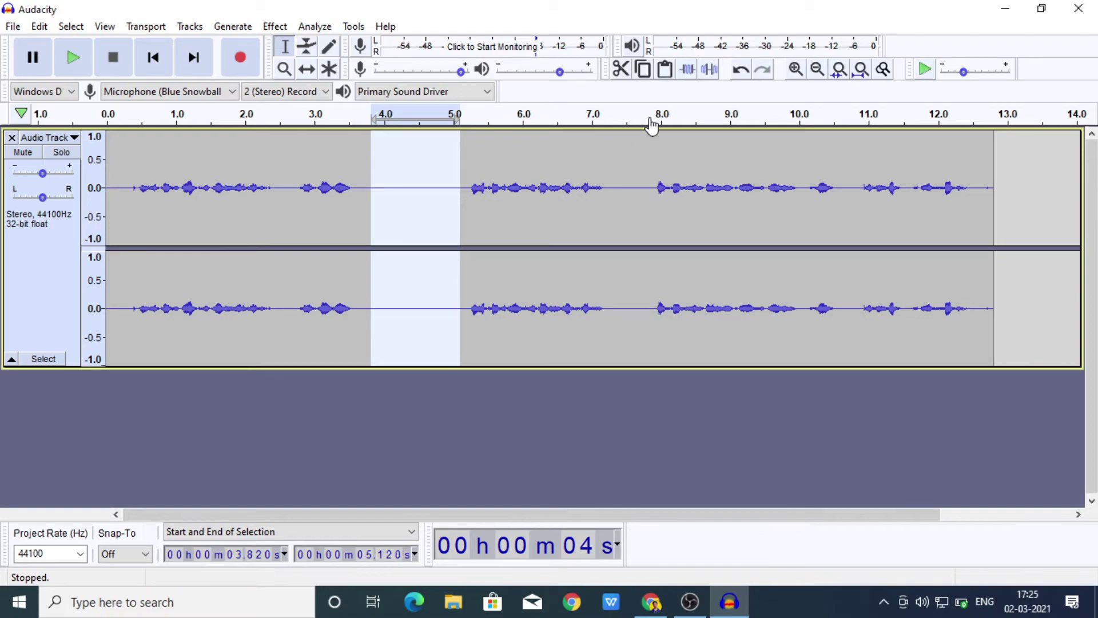
{"action": "left_click", "coordinate": [620, 69]}
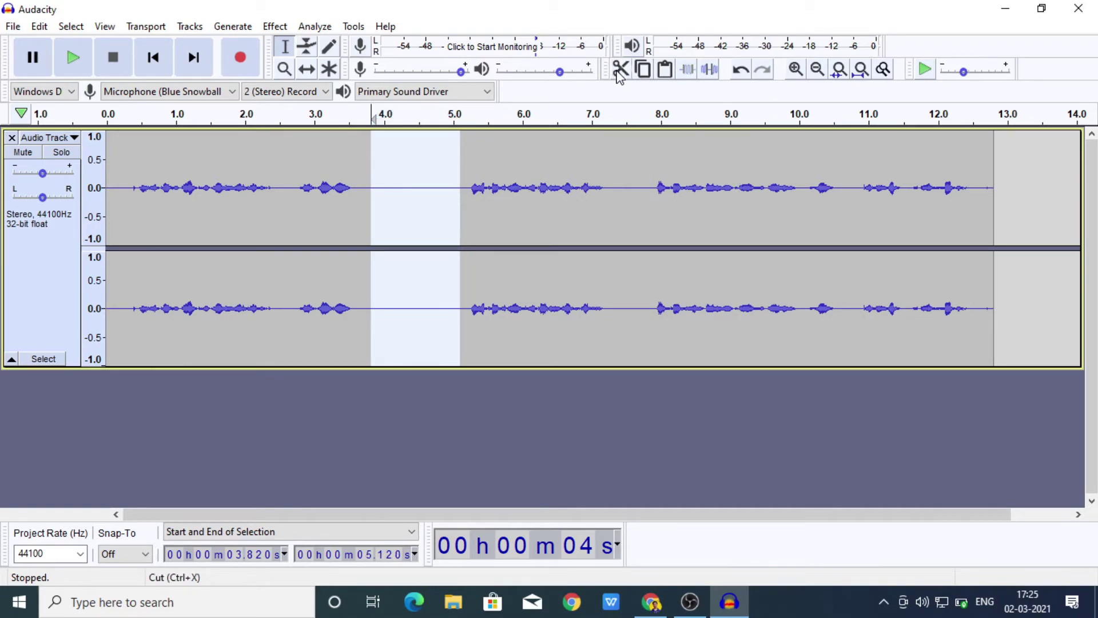
{"action": "left_click_drag", "start_coordinate": [748, 191], "coordinate": [902, 197]}
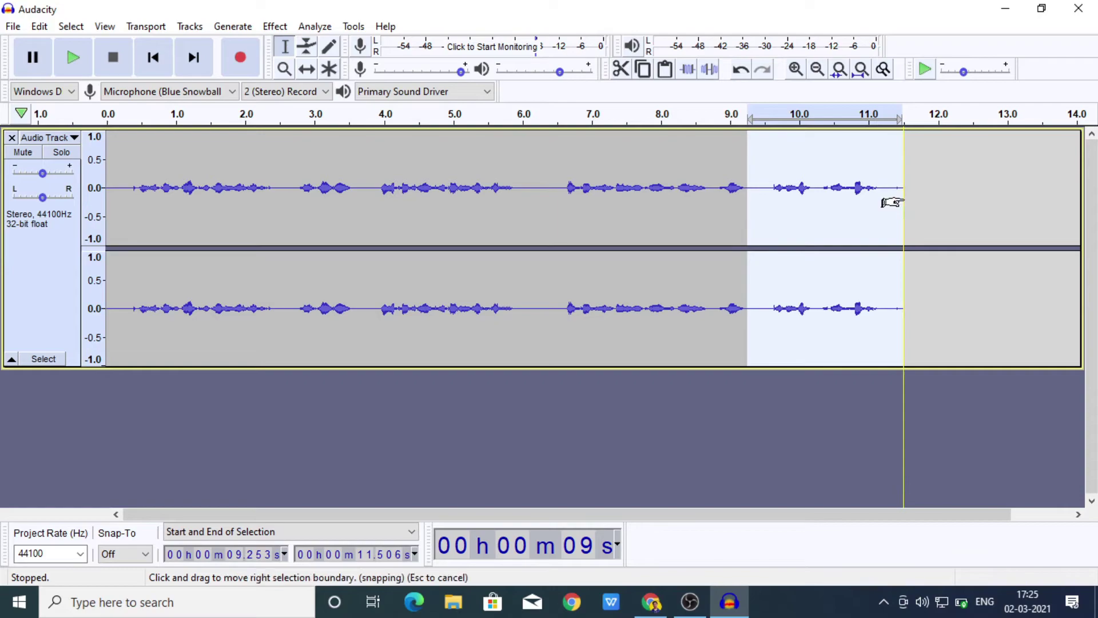
{"action": "left_click", "coordinate": [621, 69]}
Step: Cut the pause between about 5.9 and 6.5 seconds and the opening silence up to about 0.46 seconds
{"action": "left_click_drag", "start_coordinate": [552, 187], "coordinate": [514, 186]}
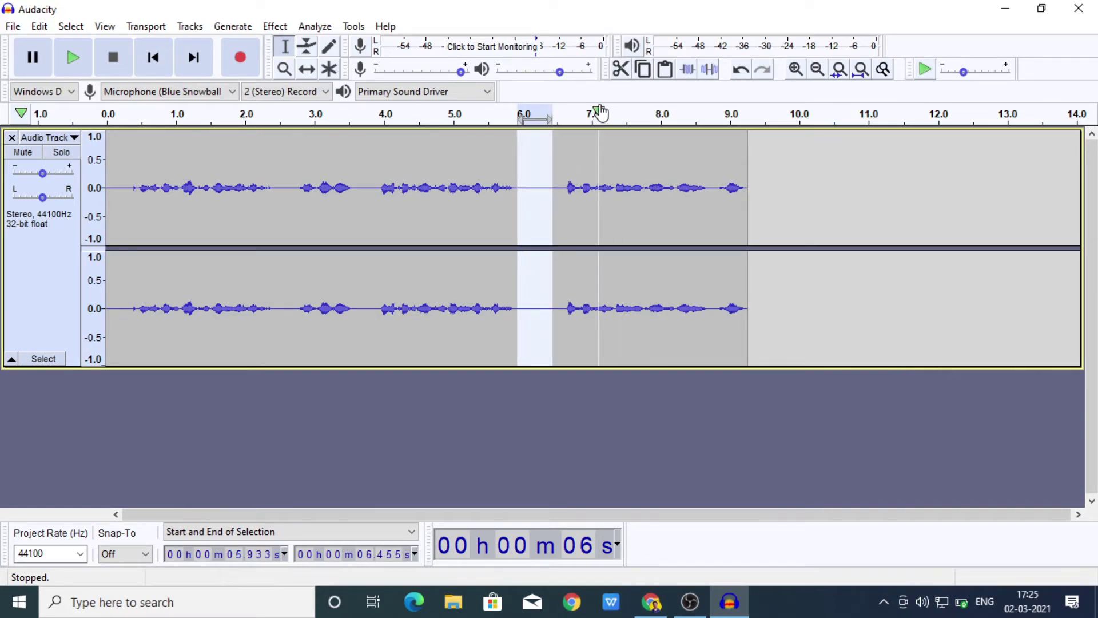
{"action": "left_click", "coordinate": [620, 69]}
{"action": "left_click_drag", "start_coordinate": [138, 185], "coordinate": [105, 188]}
{"action": "left_click", "coordinate": [622, 70]}
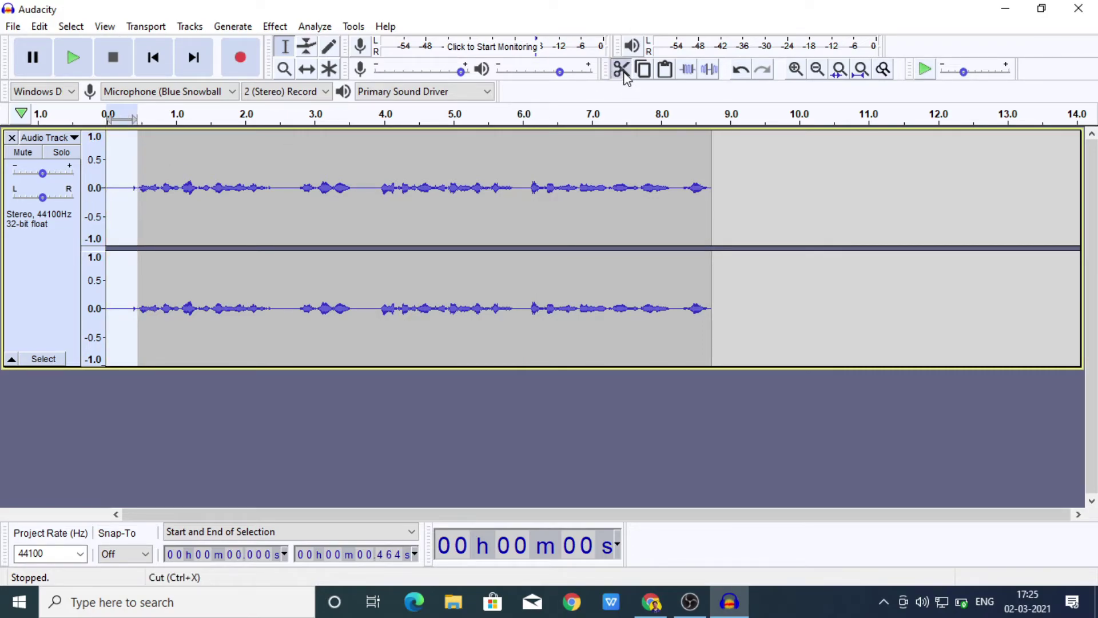
Step: Apply the Limiter to the whole recording with the Soft Limit type and a limit of -4.00 dB
{"action": "key", "text": "ctrl+a"}
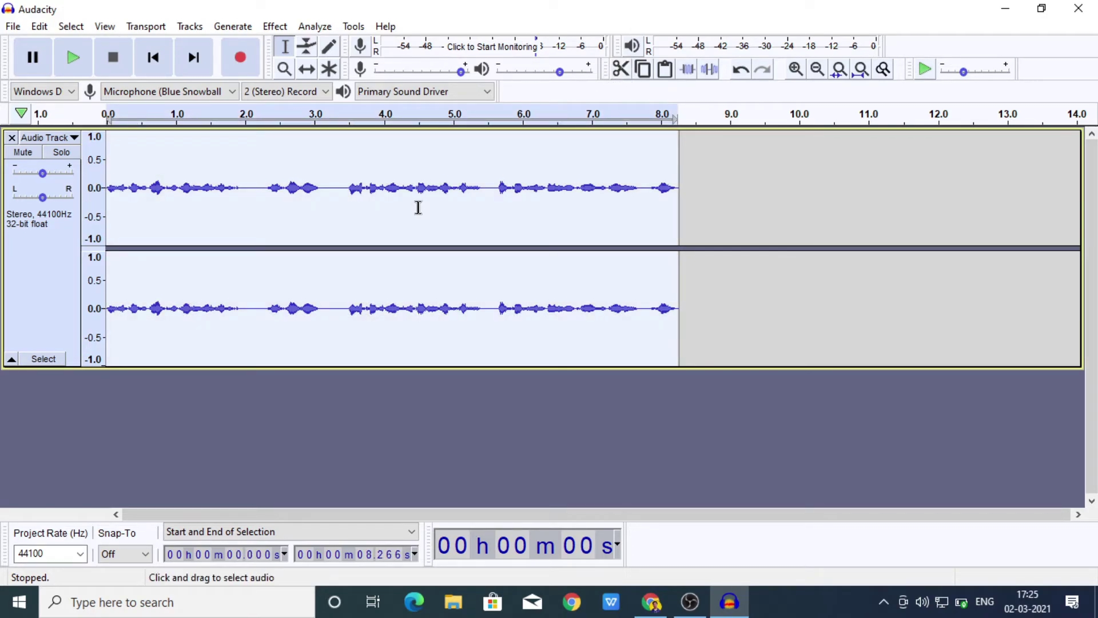
{"action": "left_click", "coordinate": [331, 188]}
{"action": "key", "text": "ctrl+a"}
{"action": "left_click", "coordinate": [274, 29]}
{"action": "mouse_move", "coordinate": [313, 608]}
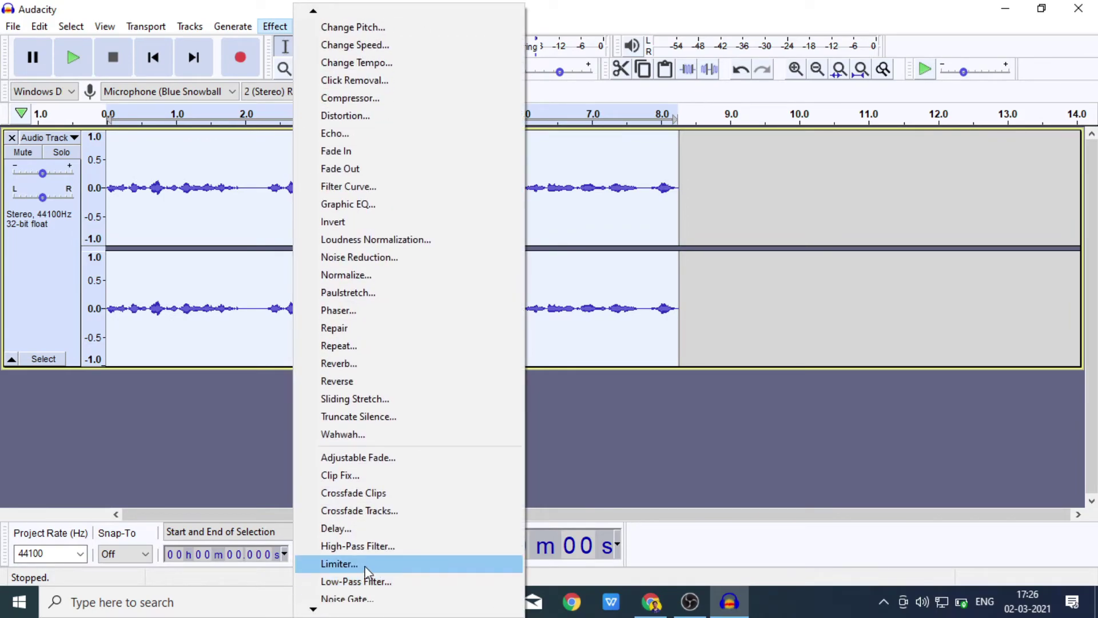
{"action": "left_click", "coordinate": [372, 565]}
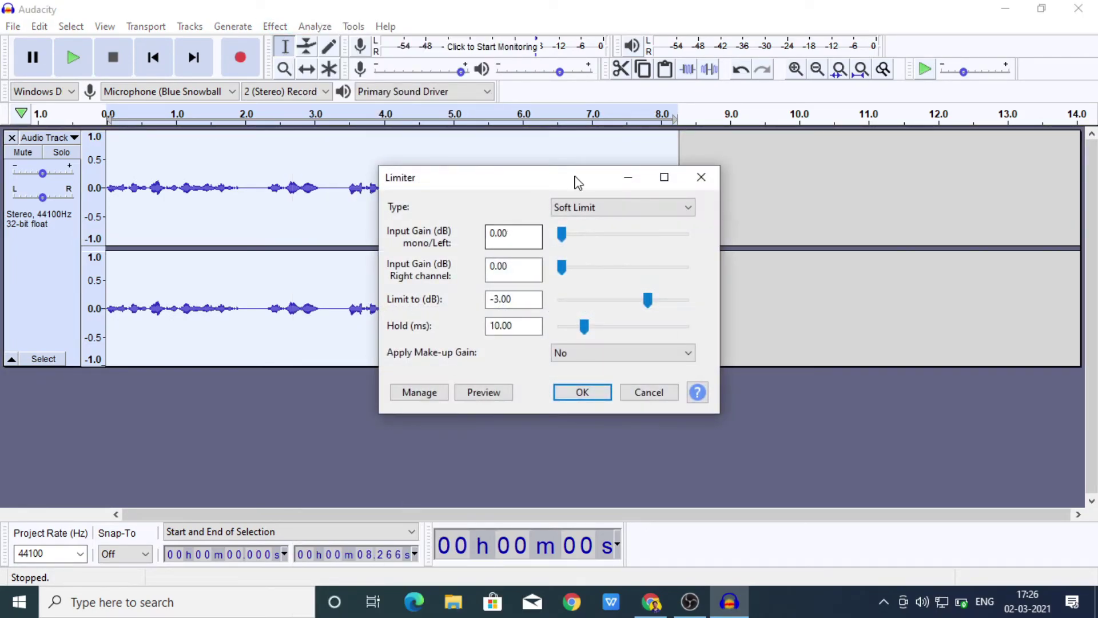
{"action": "left_click", "coordinate": [615, 211]}
{"action": "left_click", "coordinate": [616, 225]}
{"action": "left_click_drag", "start_coordinate": [647, 299], "coordinate": [635, 302]}
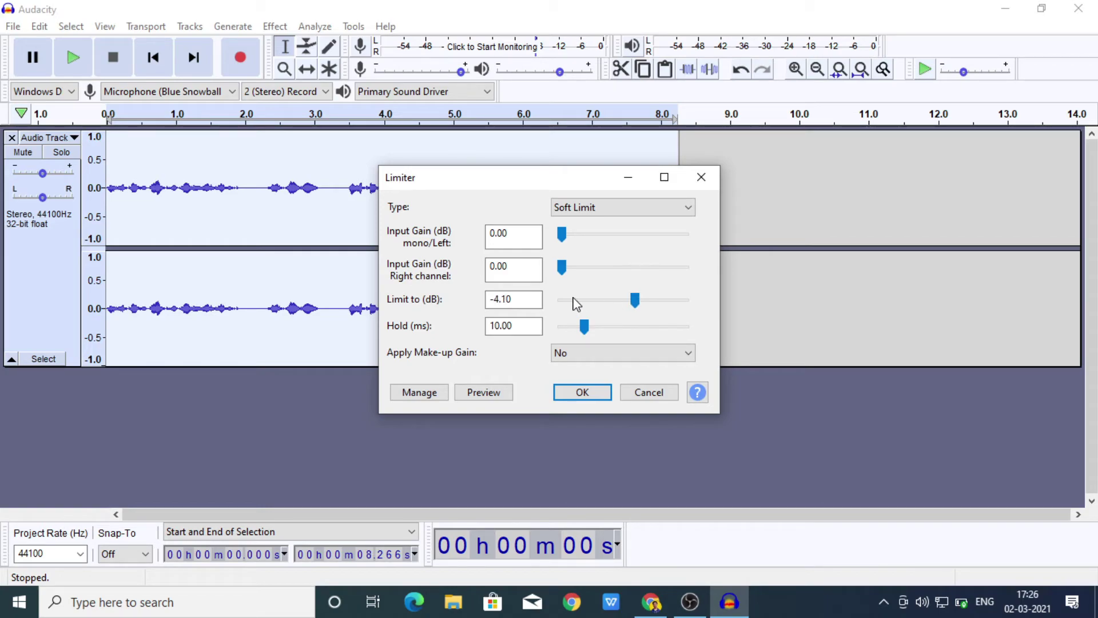
{"action": "left_click_drag", "start_coordinate": [504, 301], "coordinate": [518, 300]}
{"action": "type", "text": "00"}
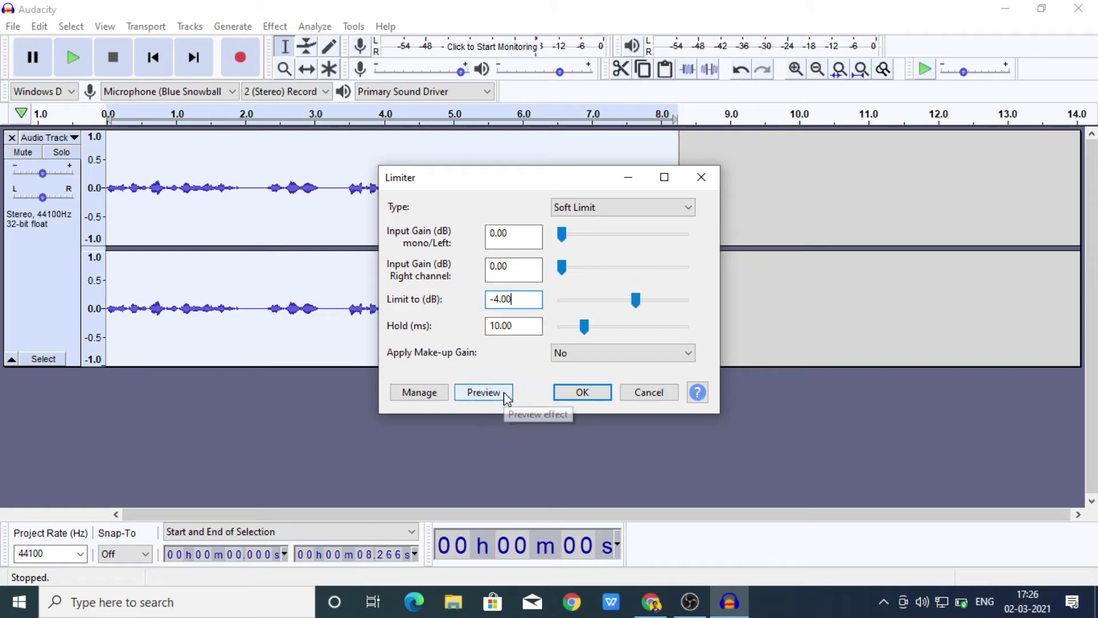
{"action": "left_click", "coordinate": [583, 393]}
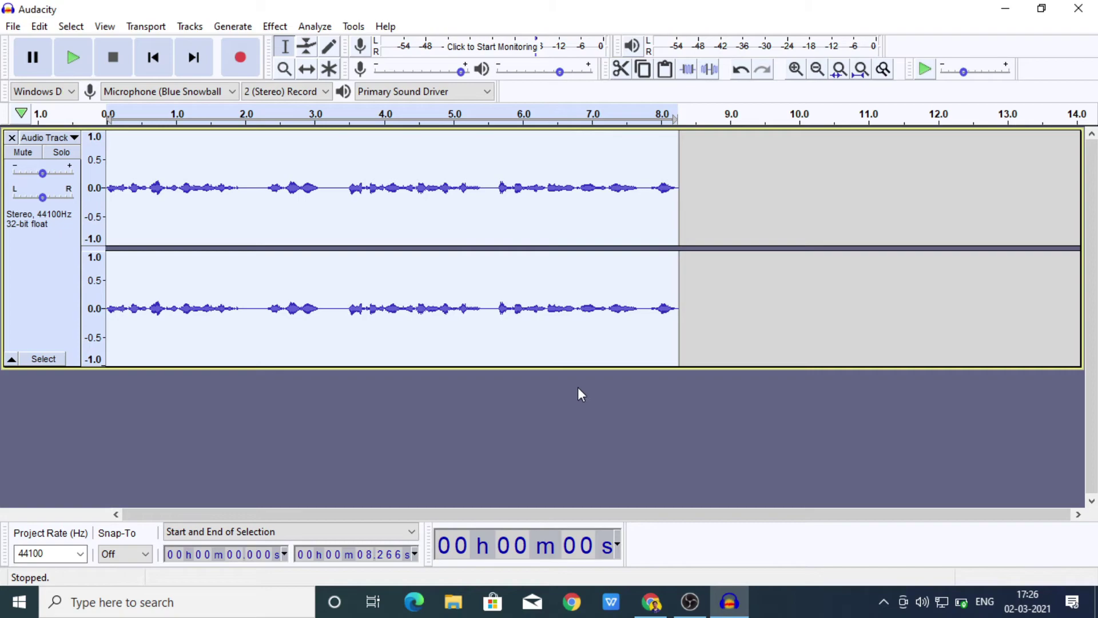
Step: Apply the Limiter again to the whole recording with the Hard Limit type, keeping the limit at -4.00 dB
{"action": "left_click", "coordinate": [275, 26]}
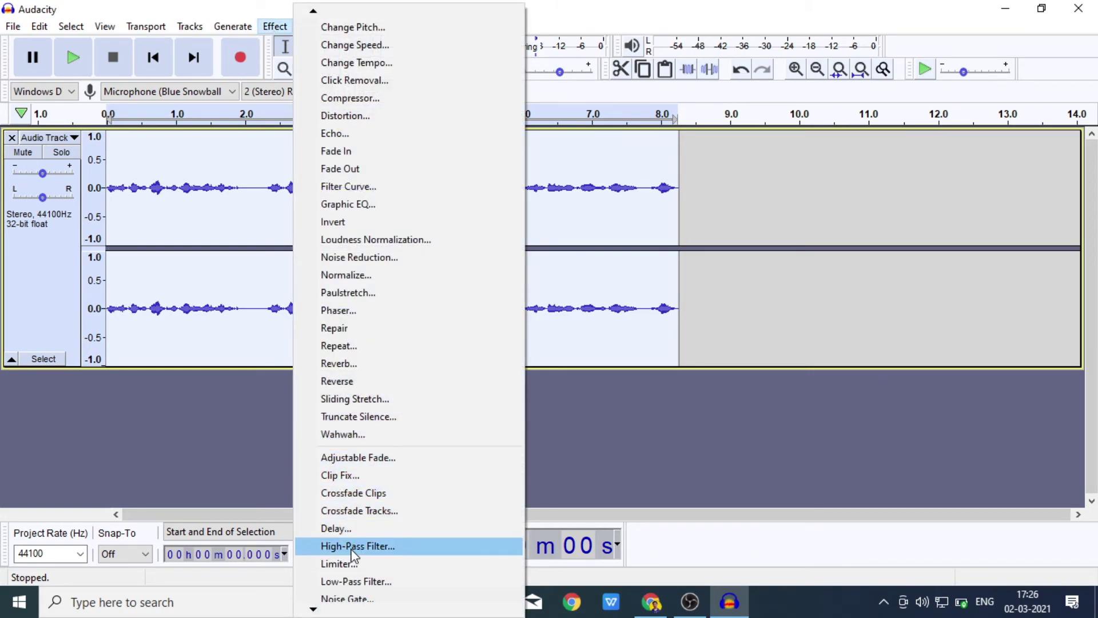
{"action": "left_click", "coordinate": [343, 564]}
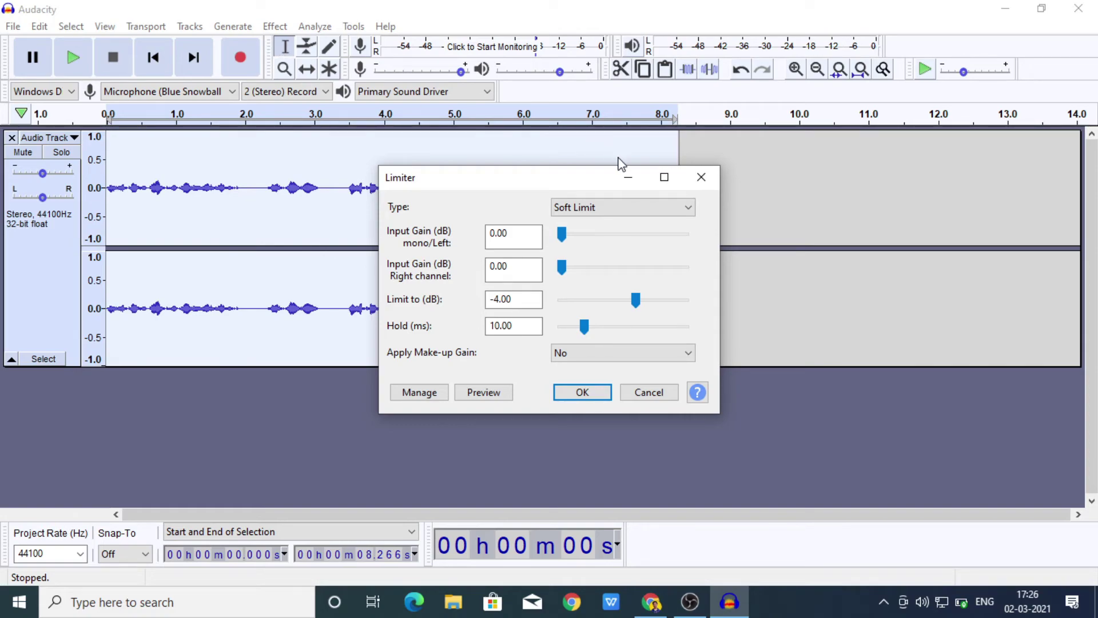
{"action": "left_click", "coordinate": [621, 209]}
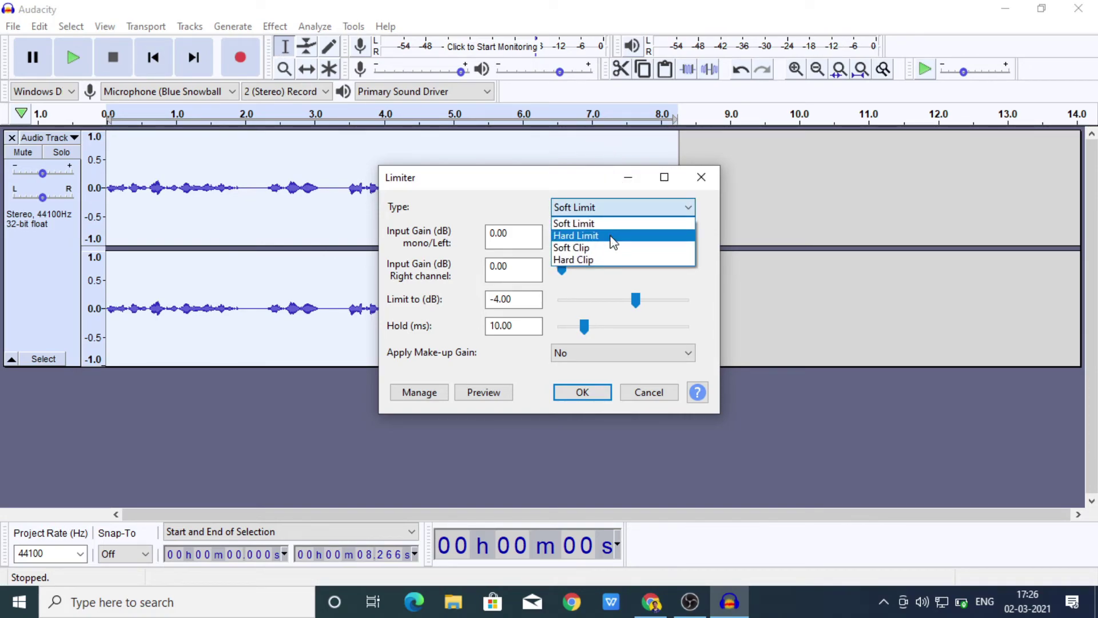
{"action": "left_click", "coordinate": [613, 236]}
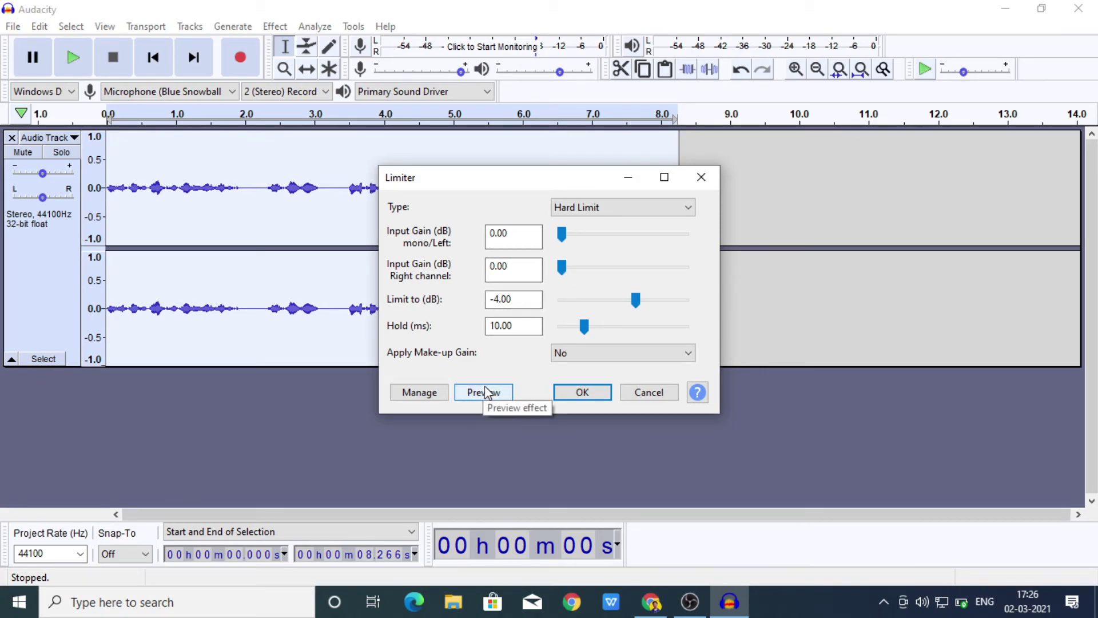
{"action": "left_click", "coordinate": [577, 391]}
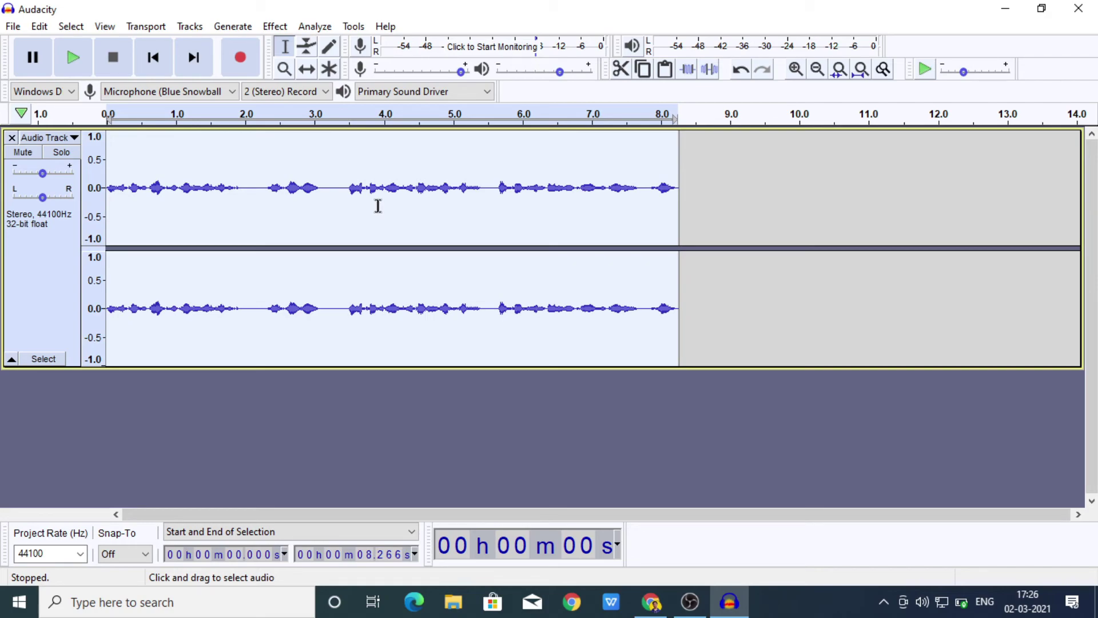
Step: Normalize the recording with DC offset removal and a peak amplitude of -1.0 dB
{"action": "left_click", "coordinate": [275, 27]}
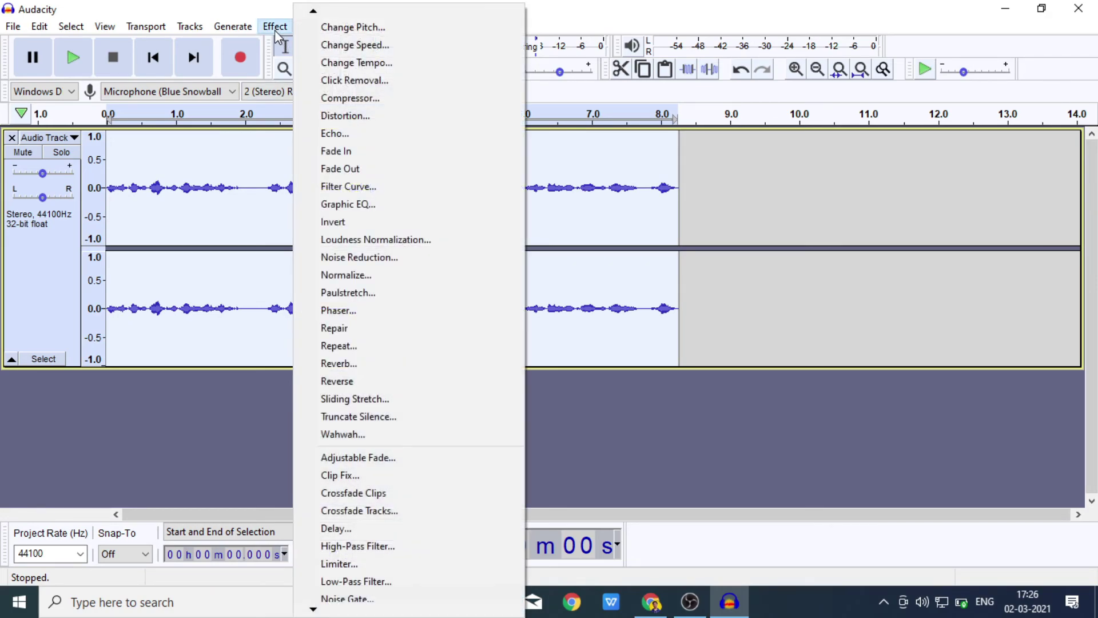
{"action": "left_click", "coordinate": [395, 283]}
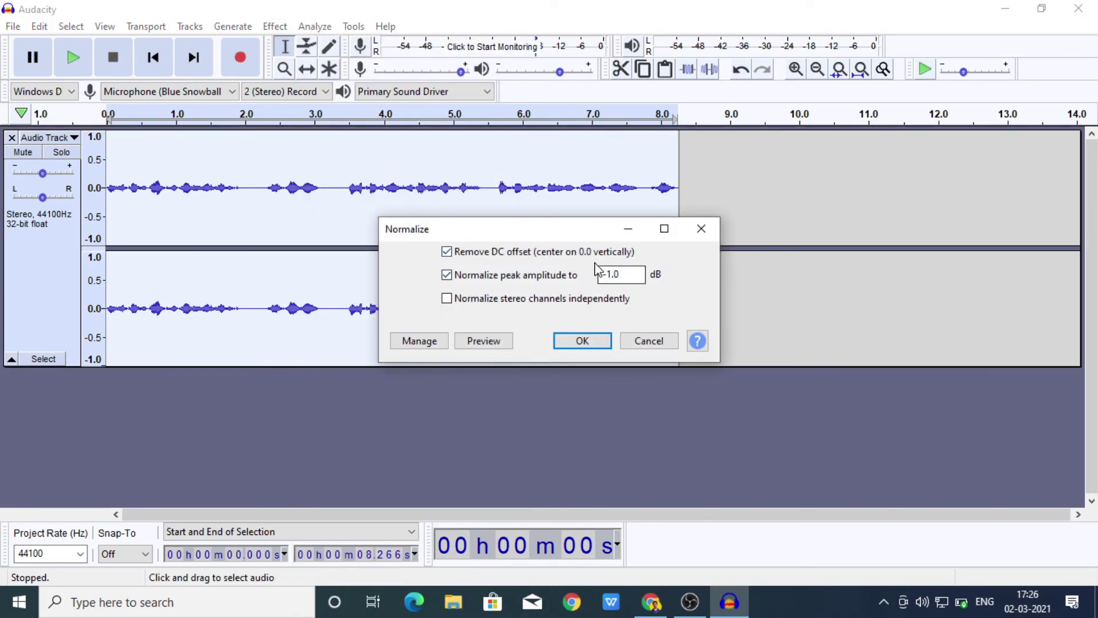
{"action": "left_click", "coordinate": [597, 342]}
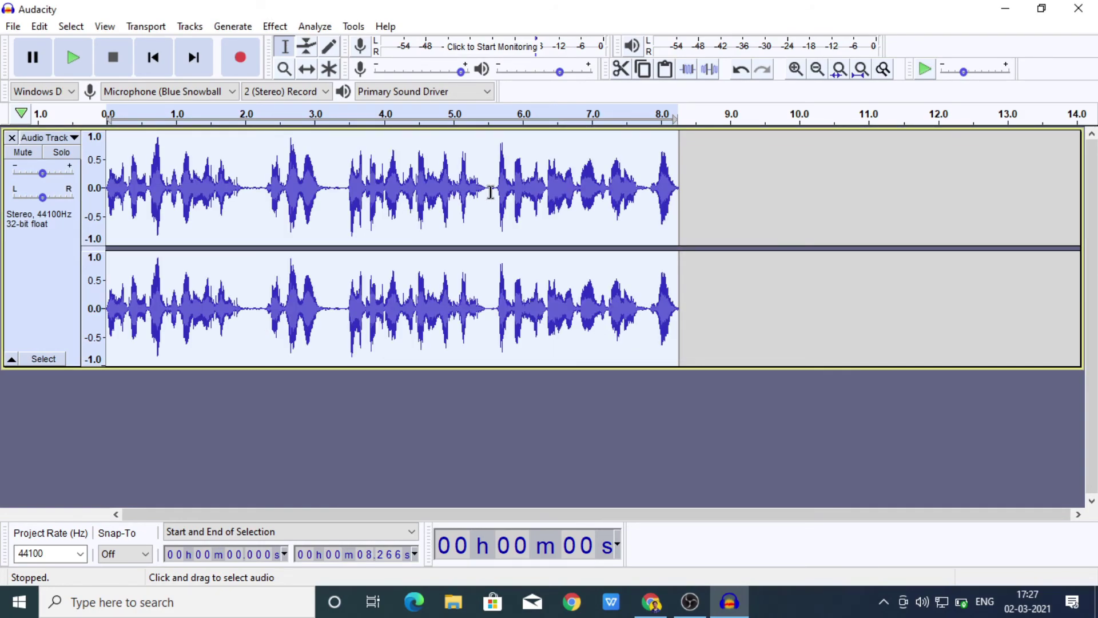
{"action": "left_click", "coordinate": [287, 28]}
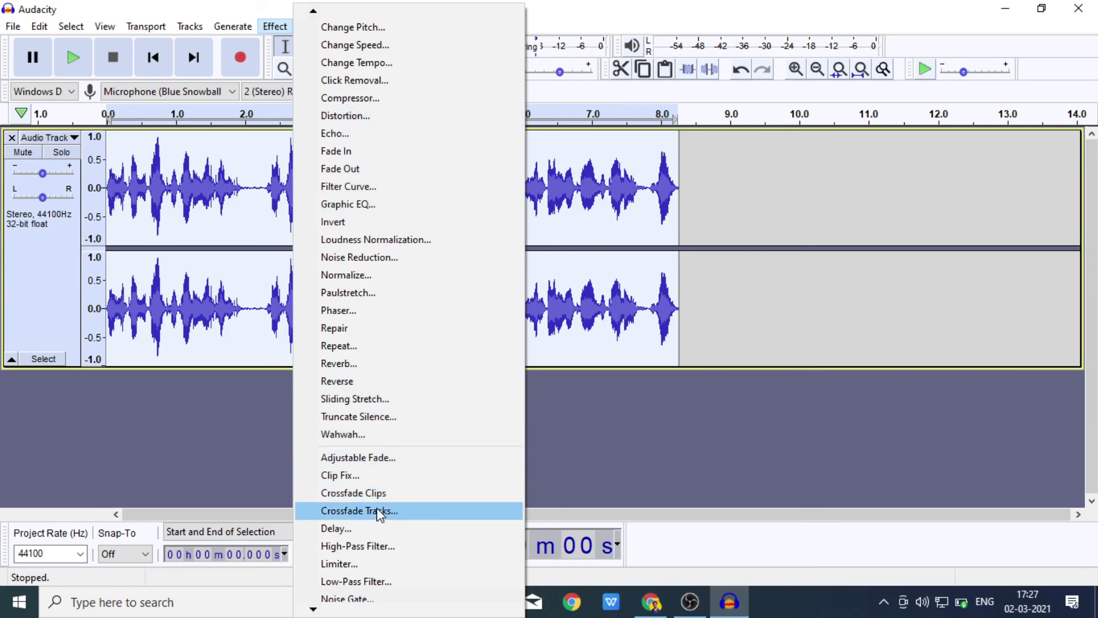
{"action": "left_click", "coordinate": [584, 217]}
{"action": "left_click", "coordinate": [583, 218]}
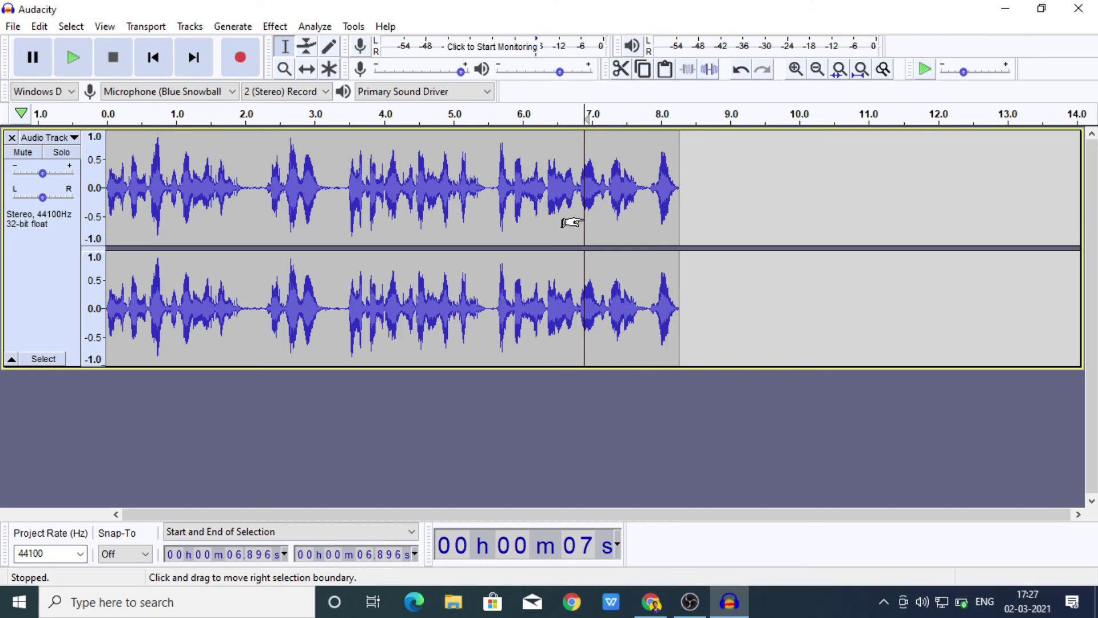
Step: Select the entire recorded clip and restore the maximized window to its smaller size
{"action": "double_click", "coordinate": [607, 203]}
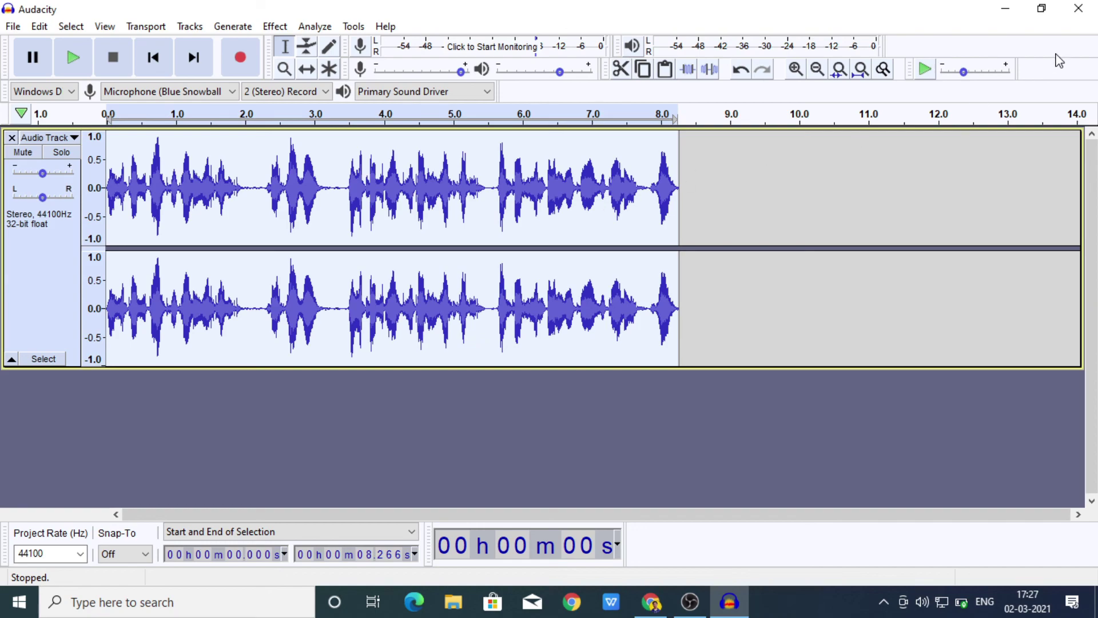
{"action": "left_click", "coordinate": [1055, 15]}
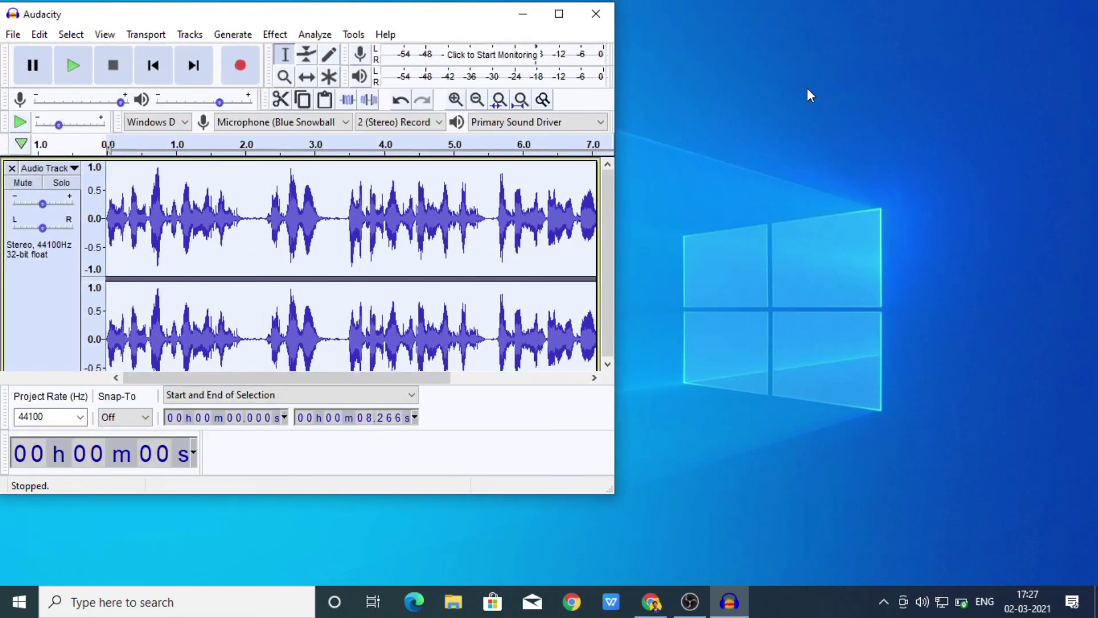